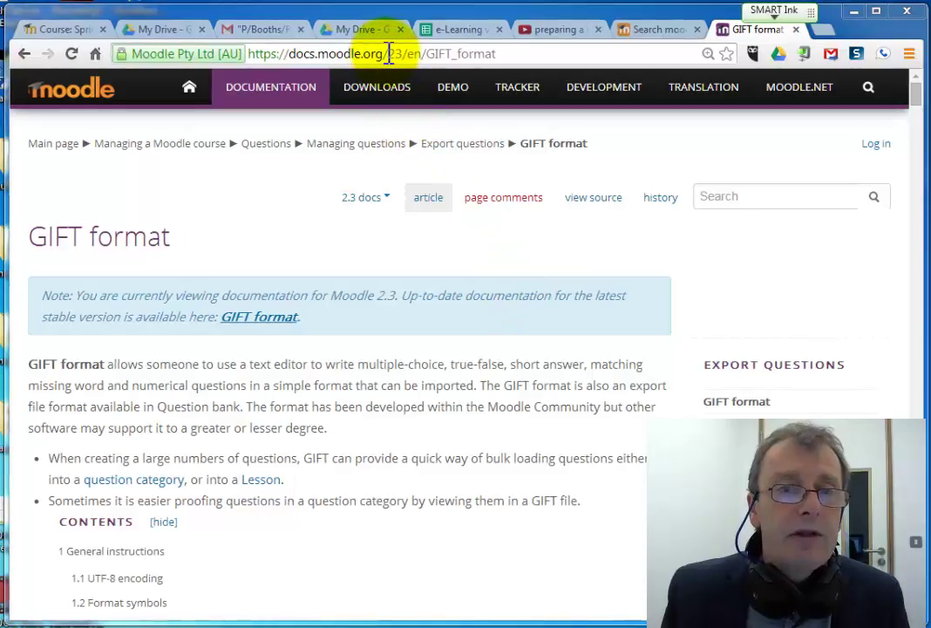
- Open a blank Notepad document and move its window aside, clear of the GIFT format documentation page
drag(387, 55, 293, 55)
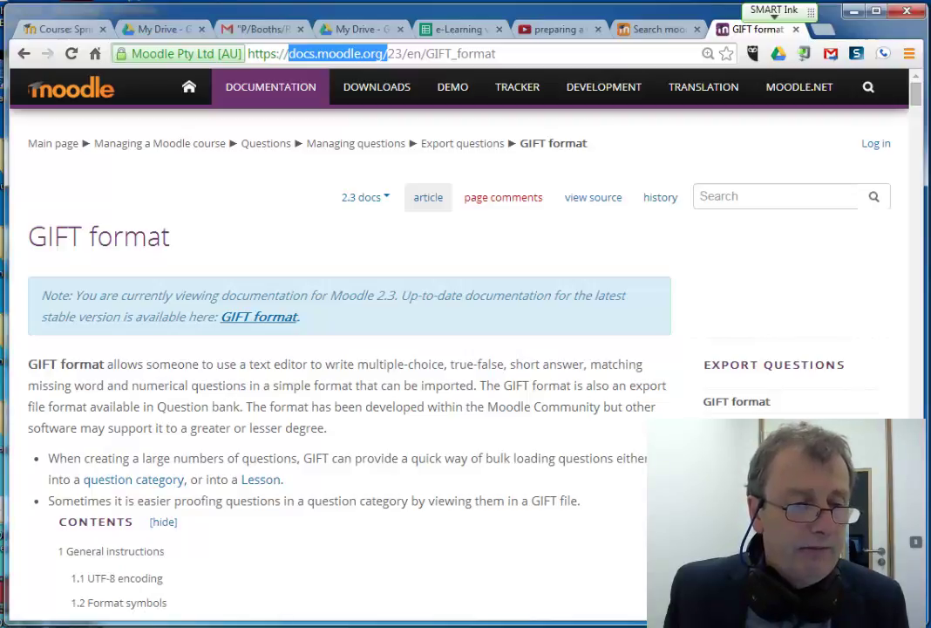
key(super)
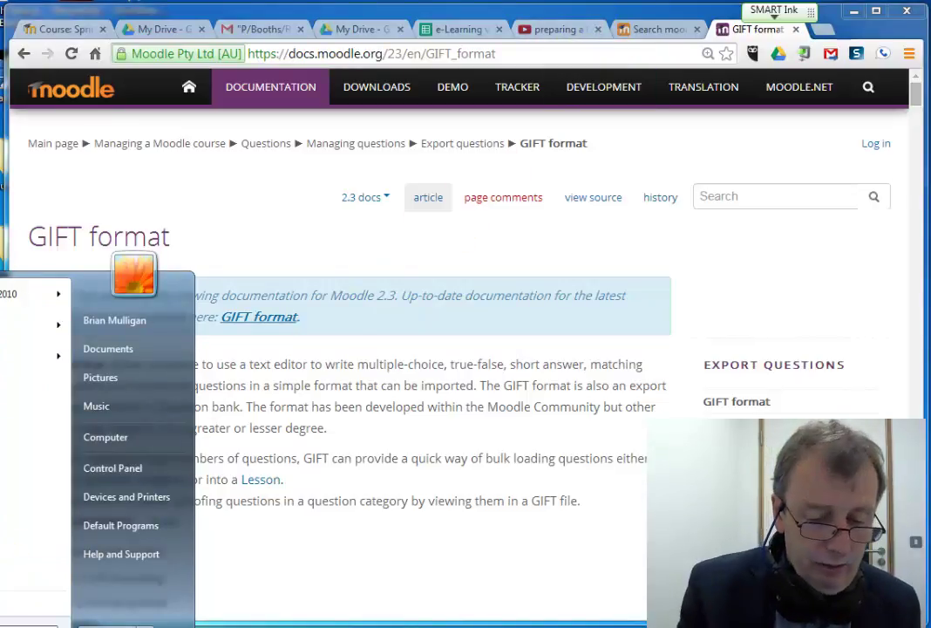
text(wo)
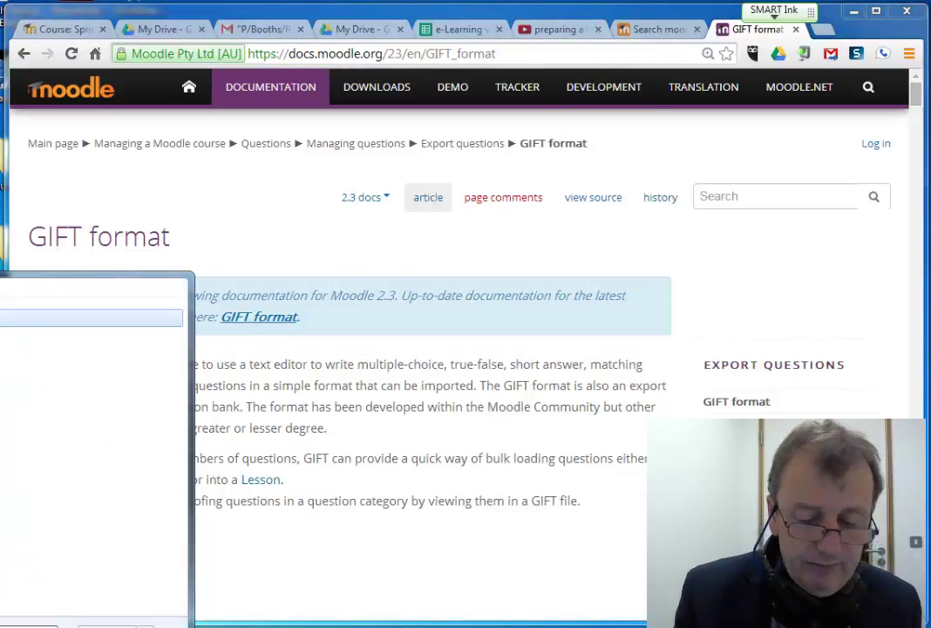
key(Return)
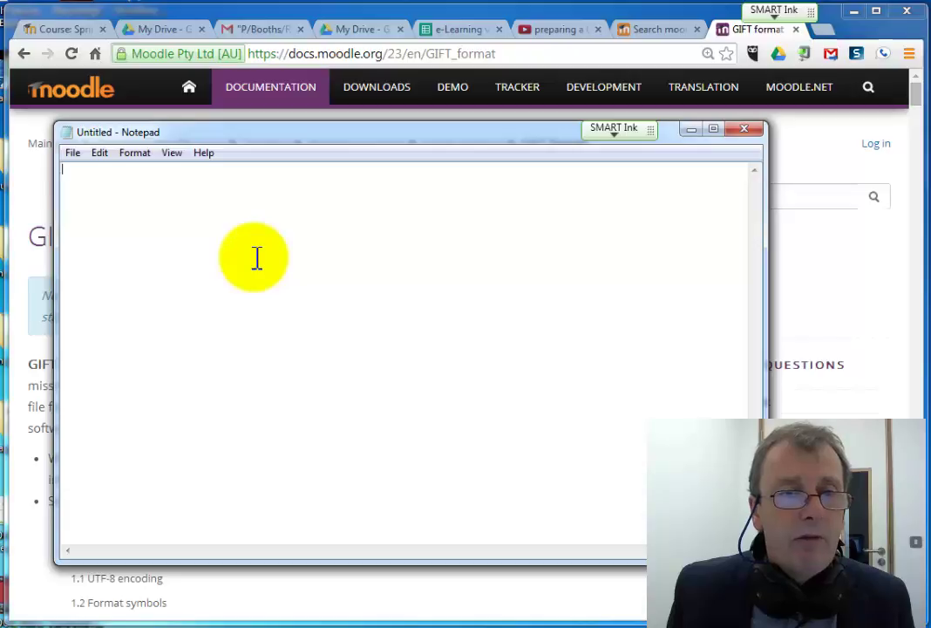
drag(197, 140, 930, 262)
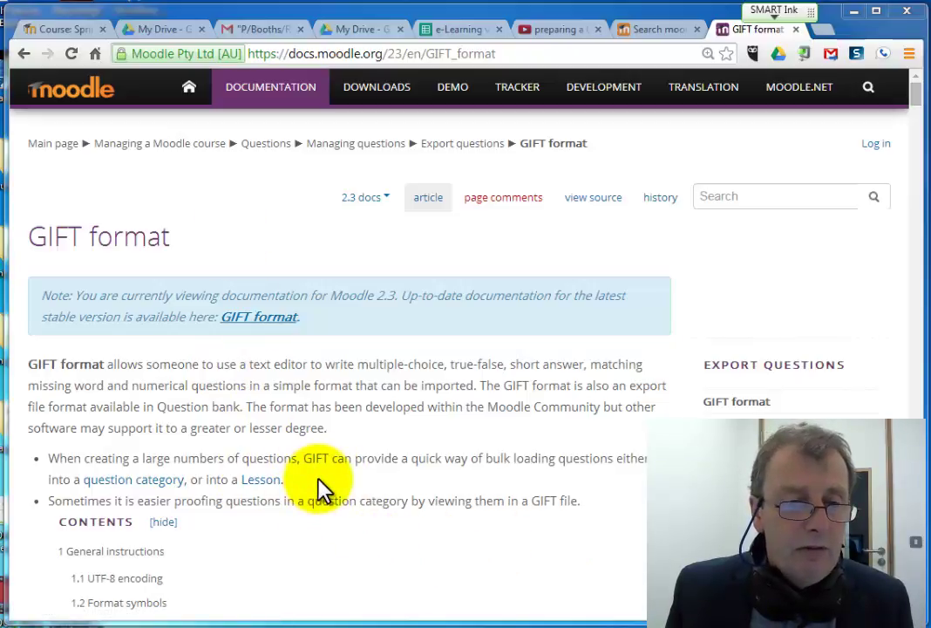
- Examine the GIFT documentation's format symbols and quick examples, including the multiple choice example with feedback
scroll(322, 488, down, 1)
scroll(322, 489, down, 5)
scroll(323, 489, down, 3)
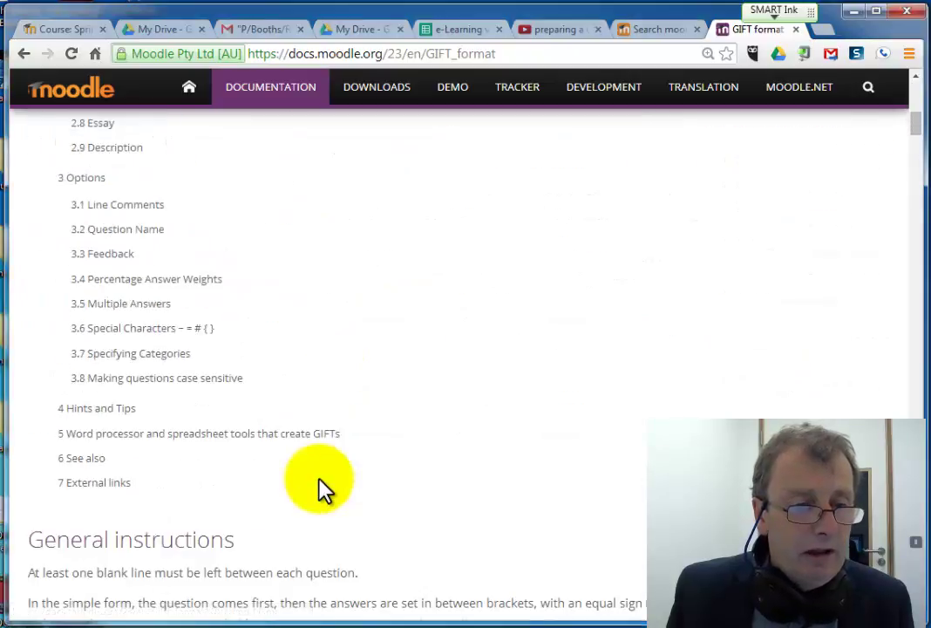
scroll(323, 488, down, 5)
scroll(323, 488, down, 3)
scroll(323, 488, down, 1)
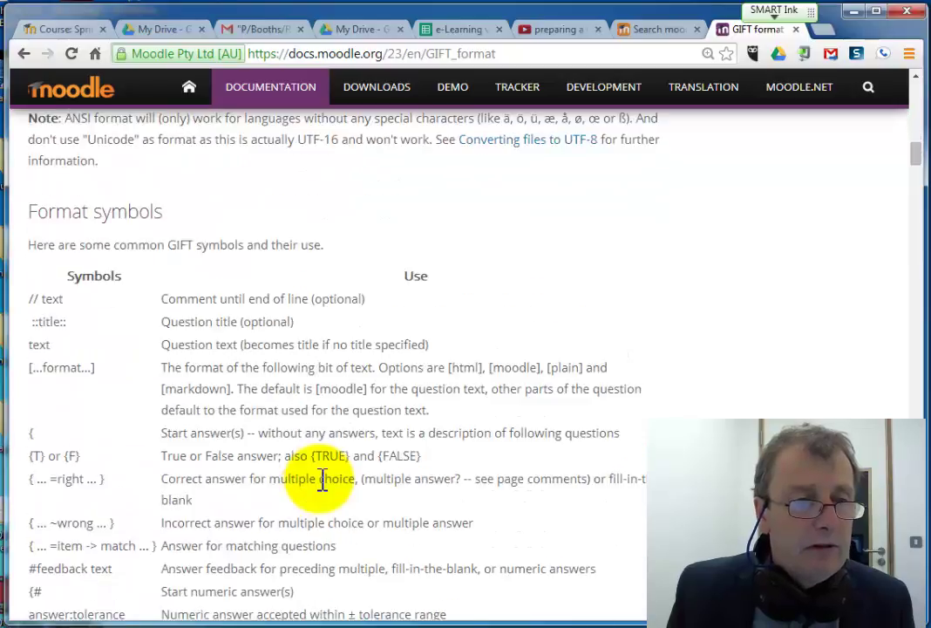
scroll(323, 479, down, 1)
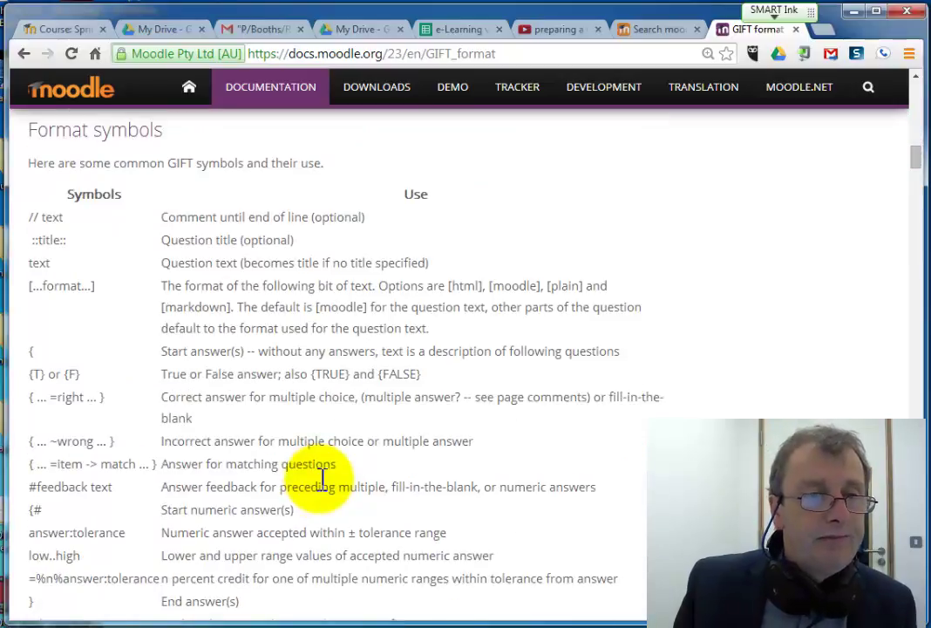
scroll(323, 480, down, 2)
scroll(323, 480, down, 3)
scroll(321, 480, down, 1)
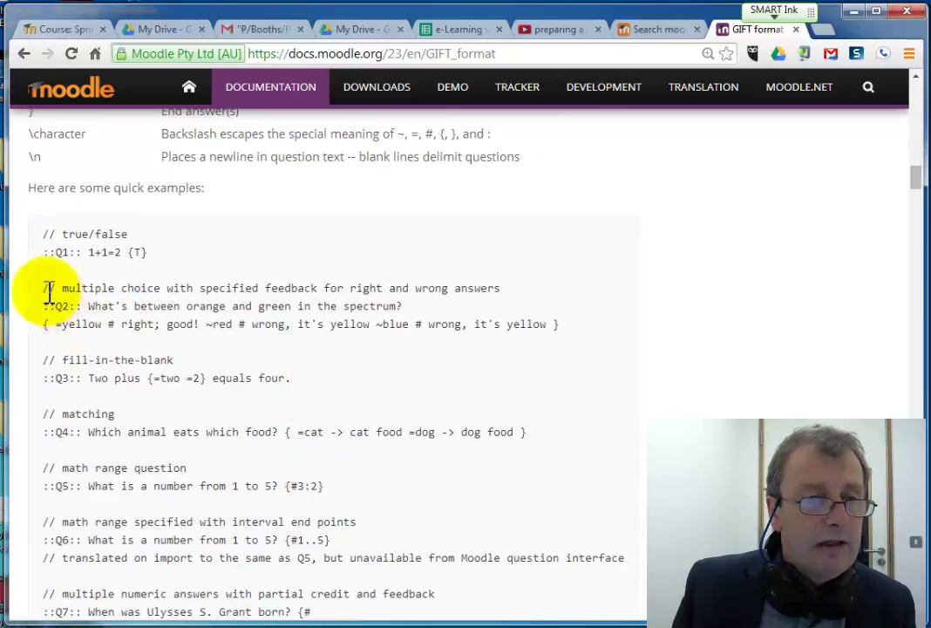
drag(44, 290, 591, 322)
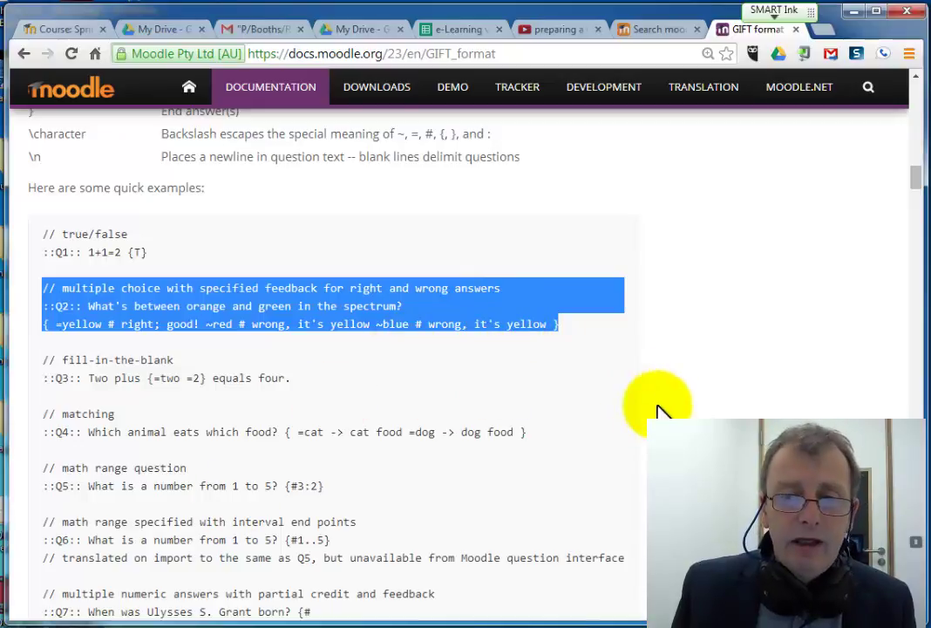
- Copy the simple multiple choice example "Who's buried in Grant's tomb?" with its bracketed answers from the Question format examples section
scroll(509, 478, down, 3)
scroll(510, 478, down, 2)
scroll(509, 476, down, 2)
scroll(509, 476, down, 3)
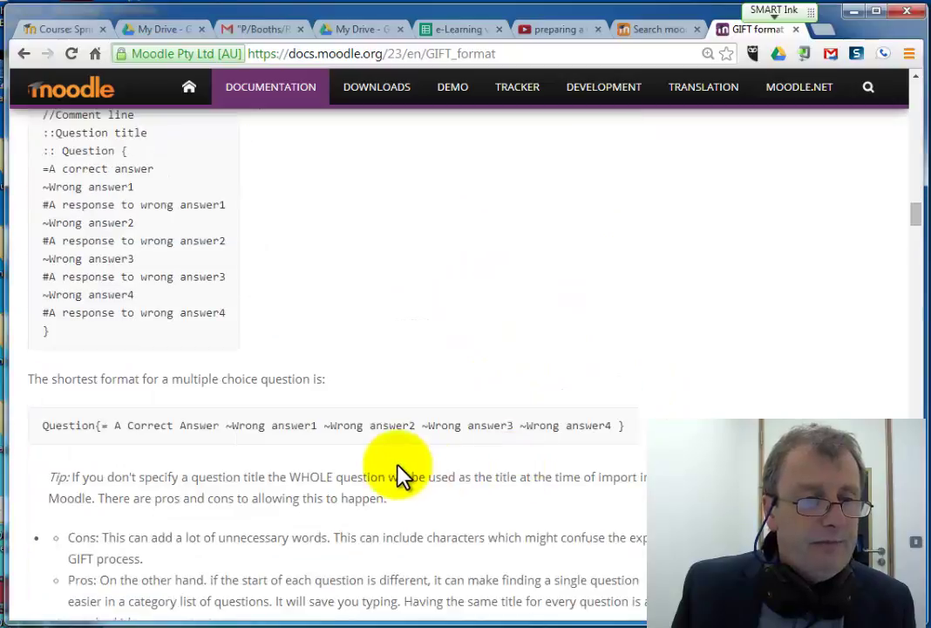
scroll(377, 475, down, 2)
scroll(376, 476, down, 3)
scroll(377, 474, down, 1)
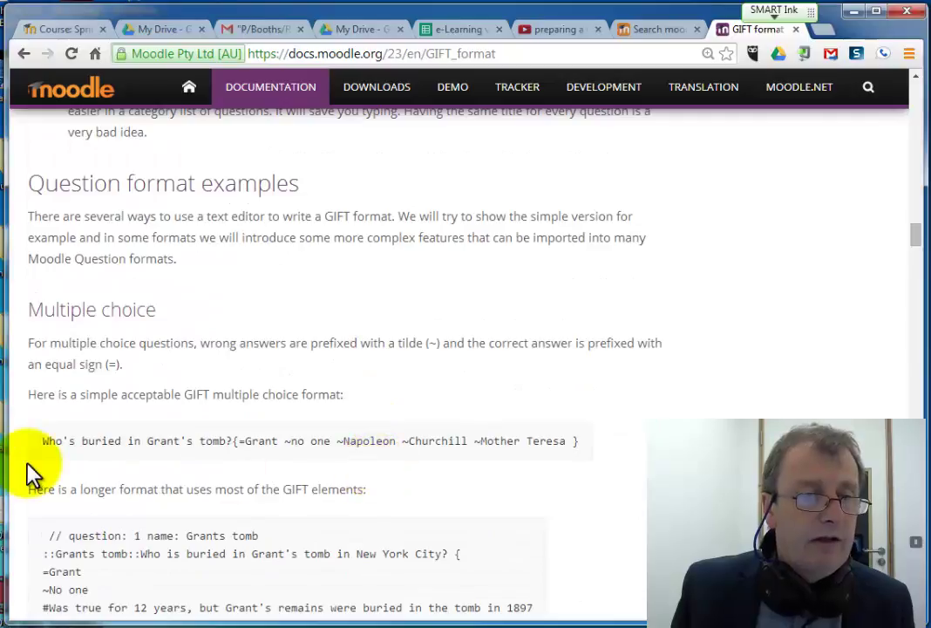
drag(41, 441, 582, 440)
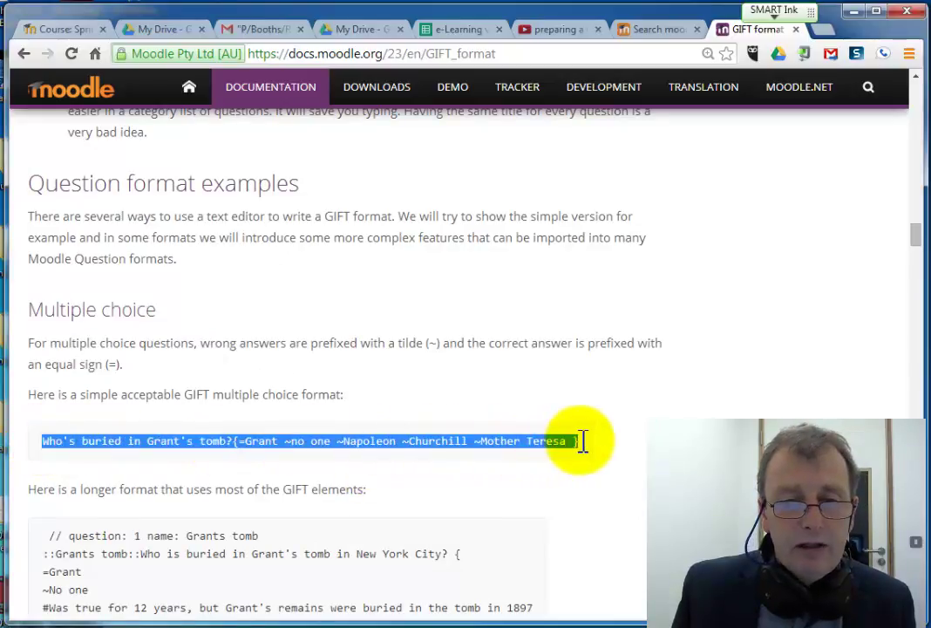
right_click(487, 440)
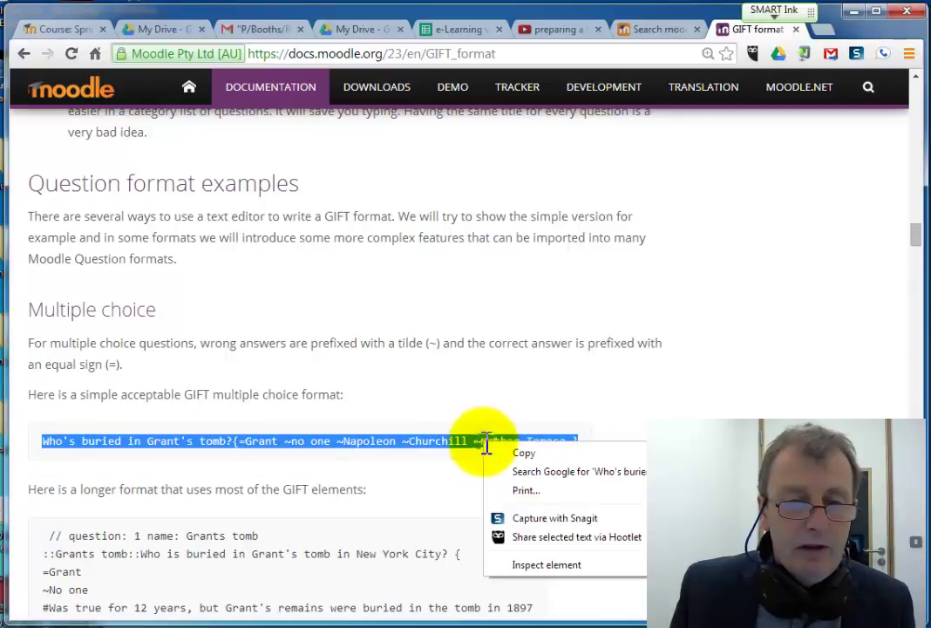
click(534, 452)
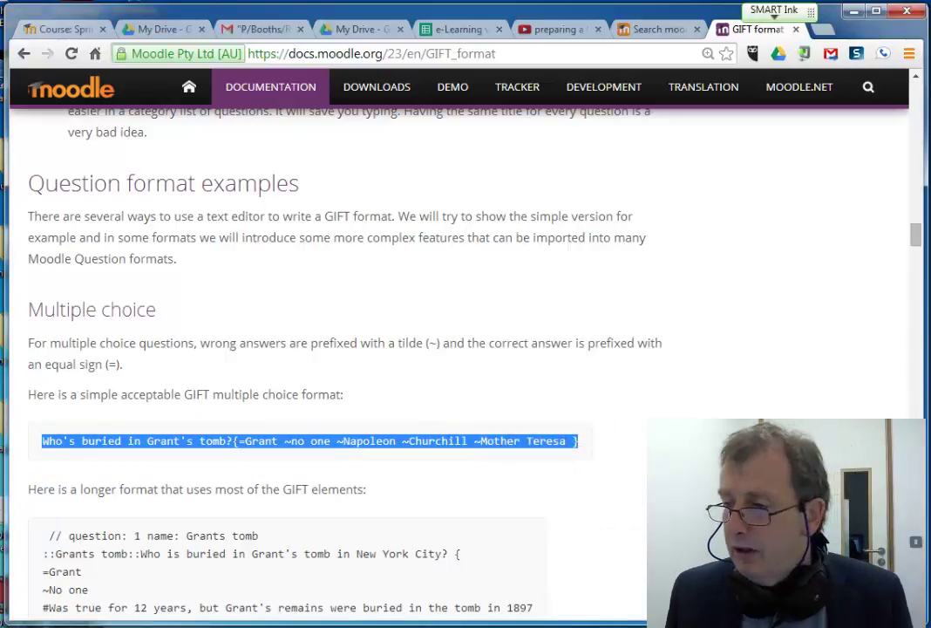
- Bring the blank Notepad window back over the browser and paste the copied GIFT question into it
drag(524, 254, 364, 148)
right_click(125, 193)
click(167, 262)
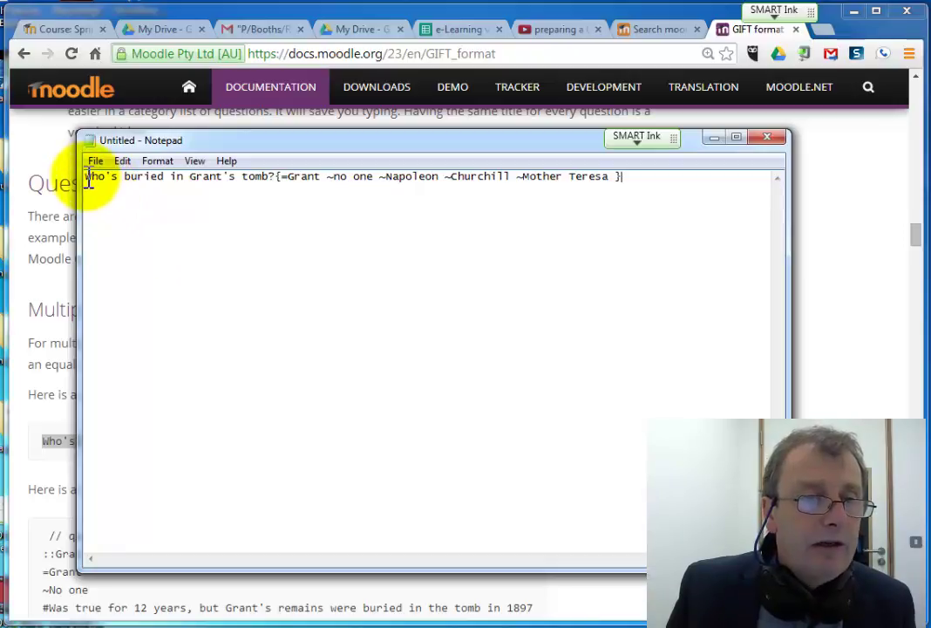
- Examine the pasted question's structure: question text, enclosing curly brackets, correct answer marked with = and wrong answers marked with ~
drag(87, 178, 276, 199)
click(287, 232)
click(279, 177)
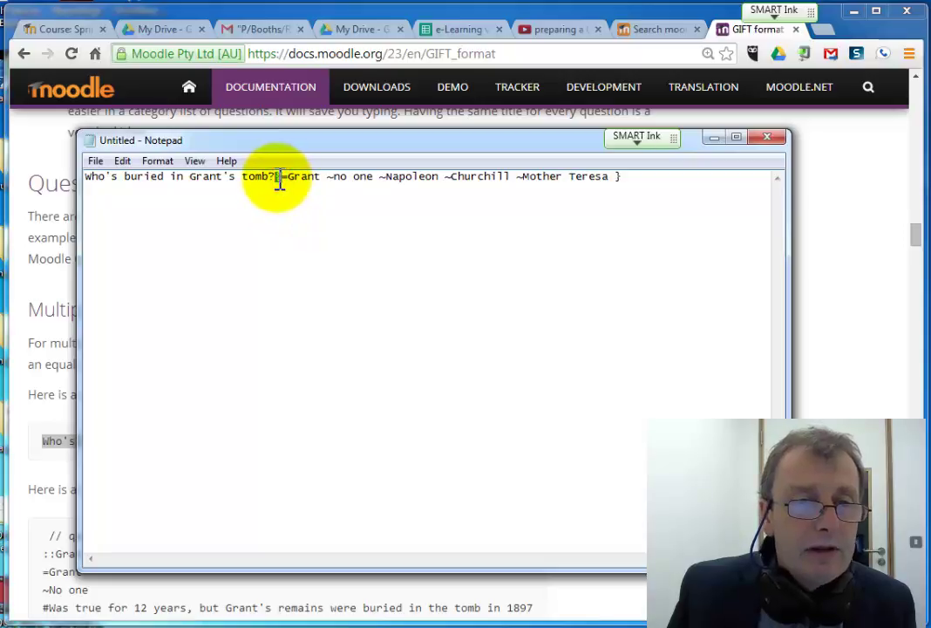
click(616, 178)
drag(618, 178, 623, 177)
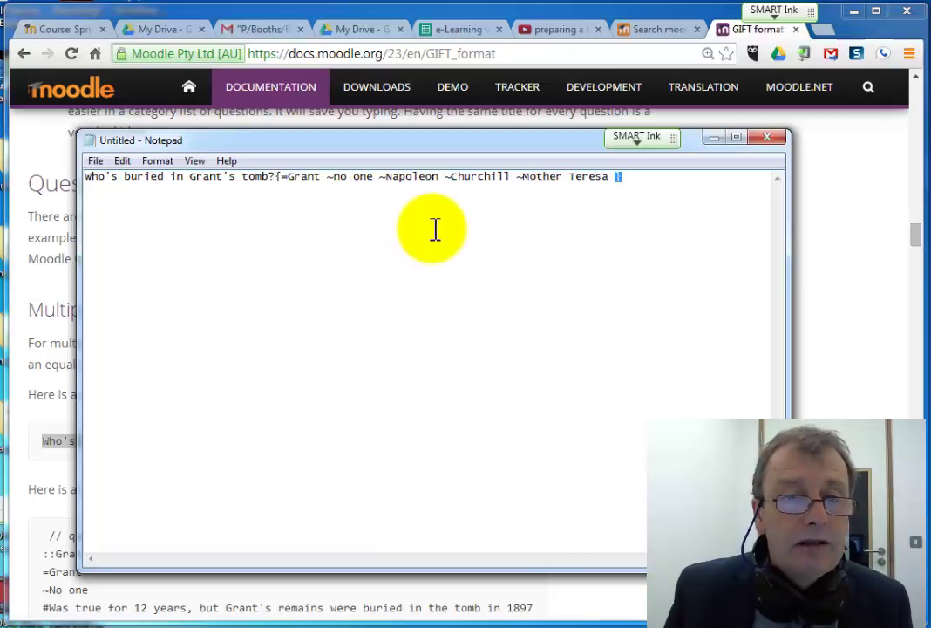
click(280, 178)
drag(283, 180, 510, 177)
click(345, 216)
click(380, 179)
click(515, 178)
drag(518, 178, 610, 177)
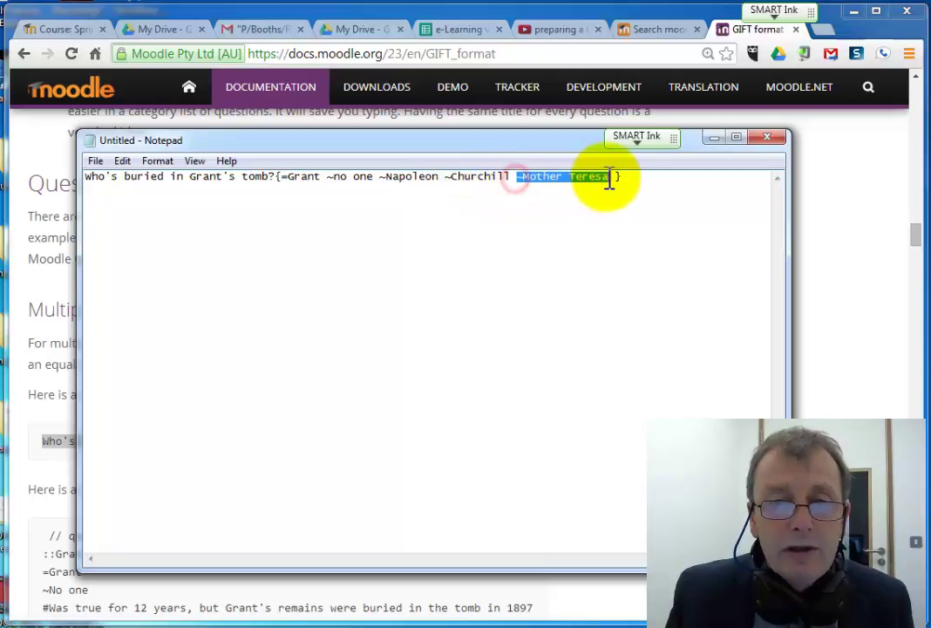
click(406, 282)
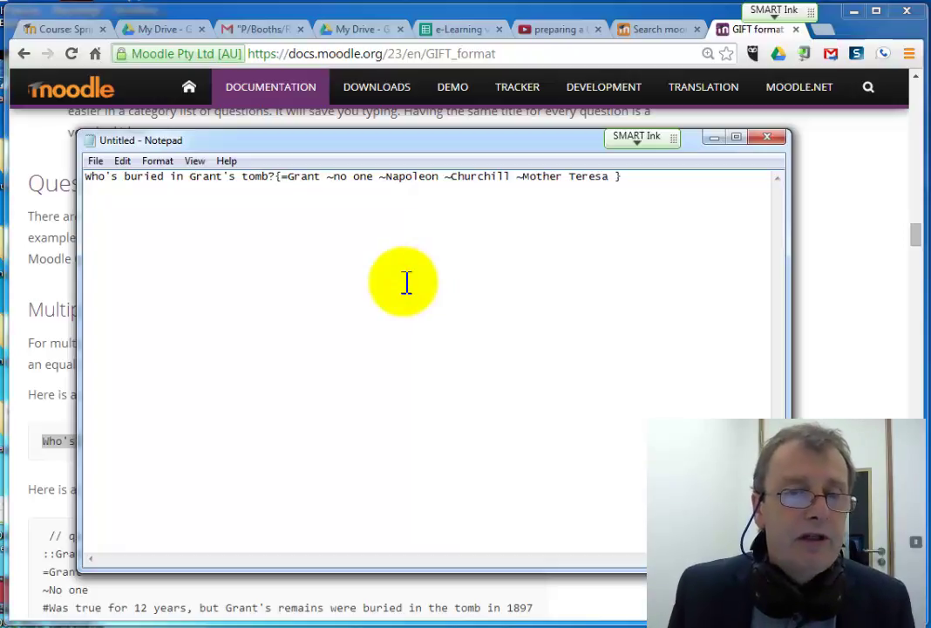
- Replace the question text with "What is the capital of Ireland?", keeping the answer block
drag(270, 181, 90, 186)
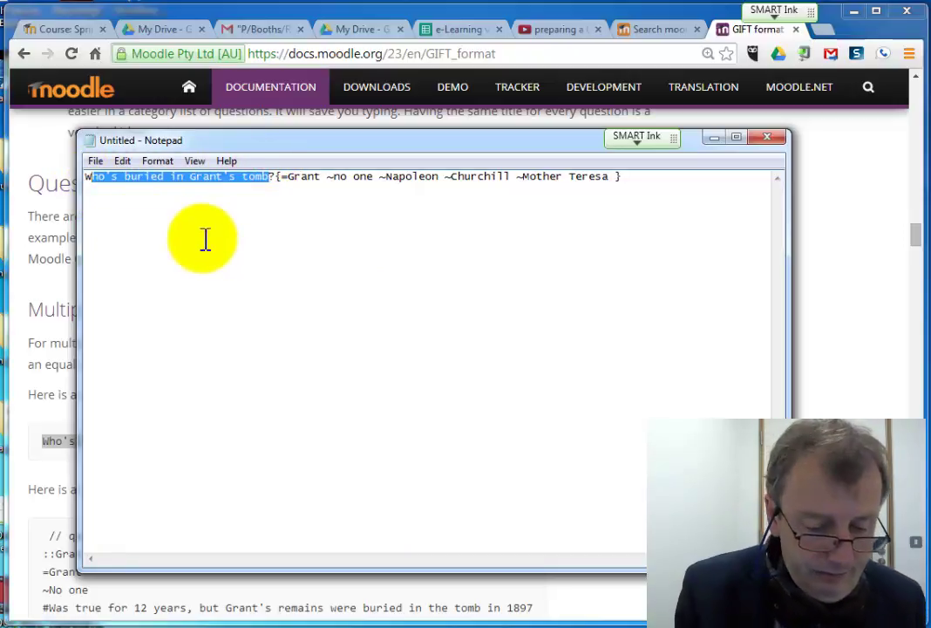
text(hat is the ca)
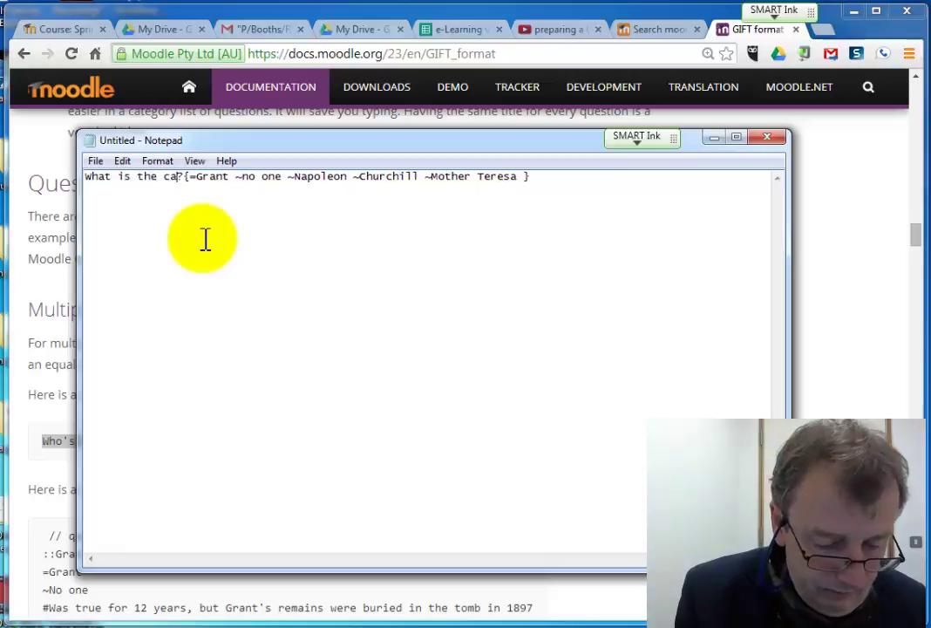
text(pital of I)
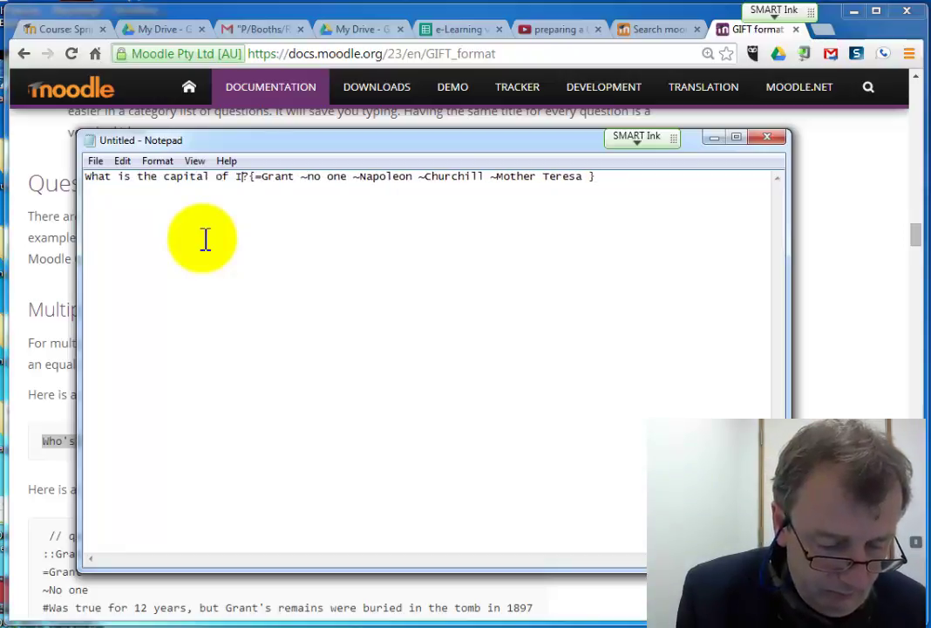
text(reland)
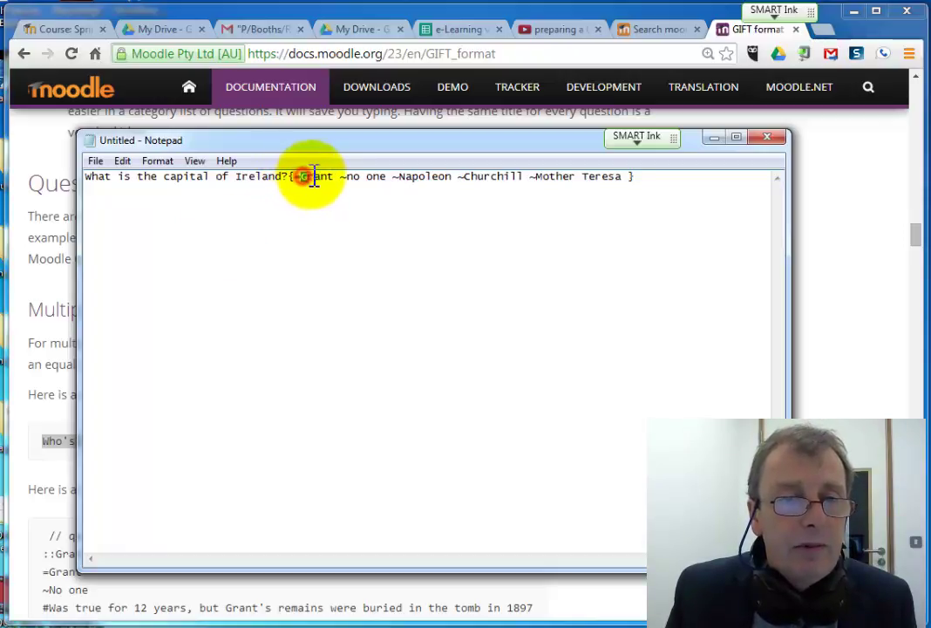
- Replace the correct answer with Dublin and the first two wrong answers with Cork and Sligo
drag(301, 177, 332, 177)
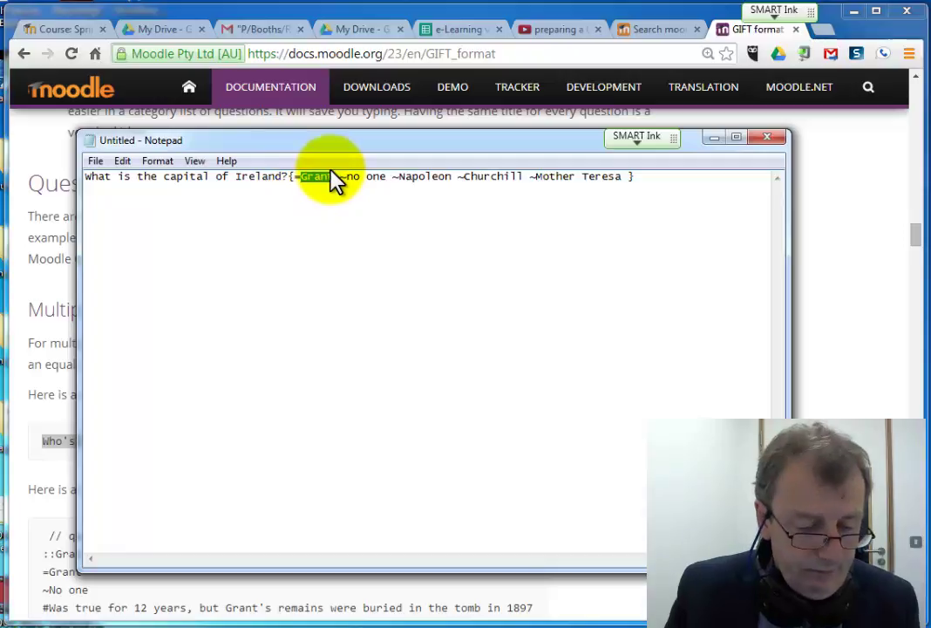
text(Dublin)
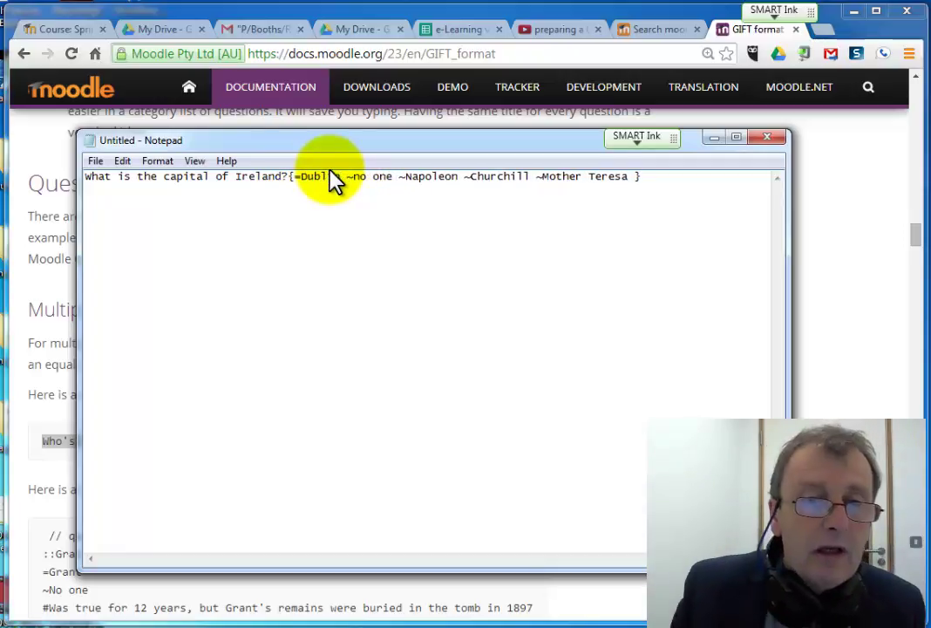
drag(347, 177, 395, 177)
text(Cork)
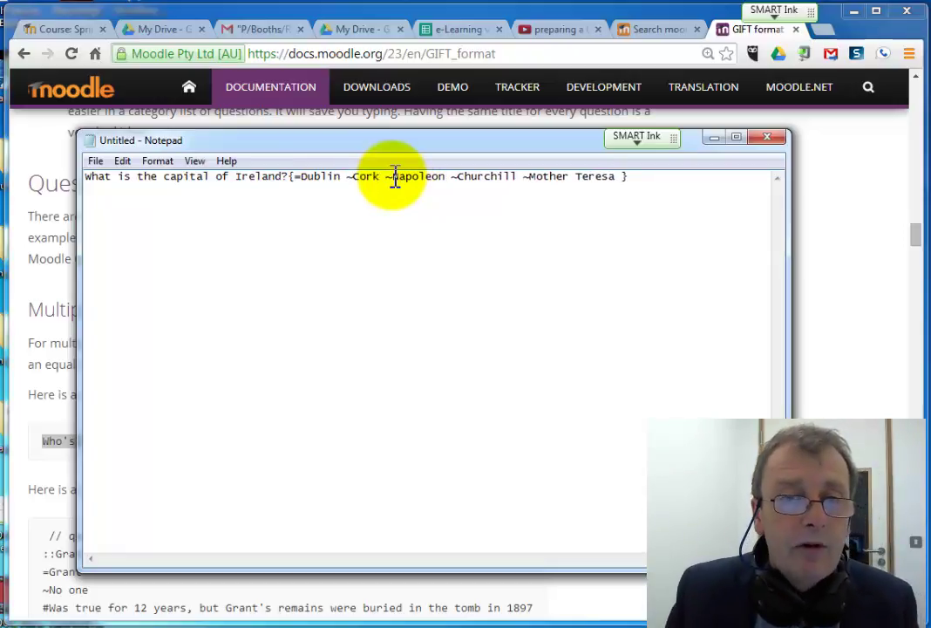
drag(394, 177, 445, 176)
text(Sligo)
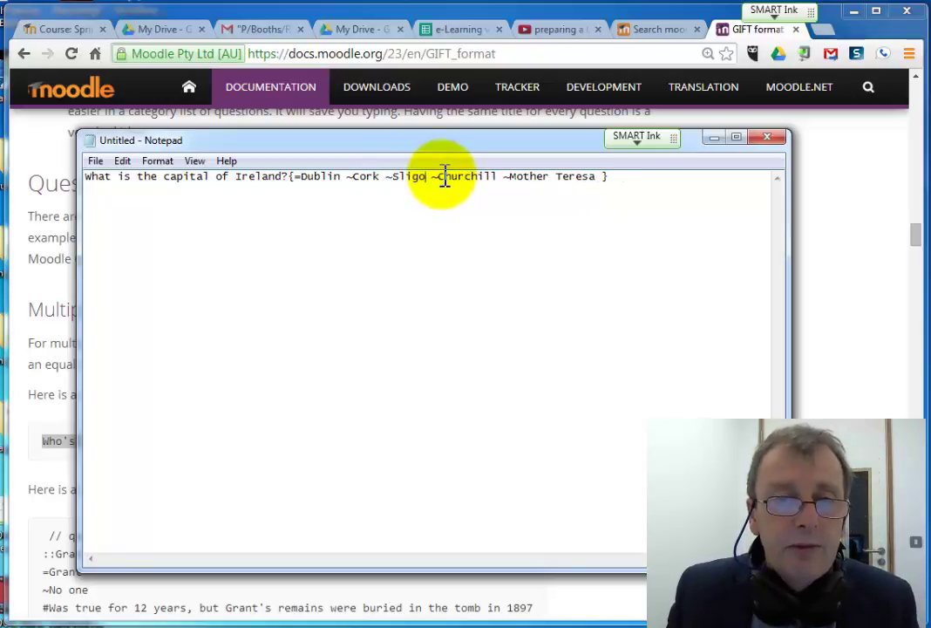
- Replace the third wrong answer with Belfast and delete the remaining "~Mother Teresa" answer
drag(439, 176, 499, 175)
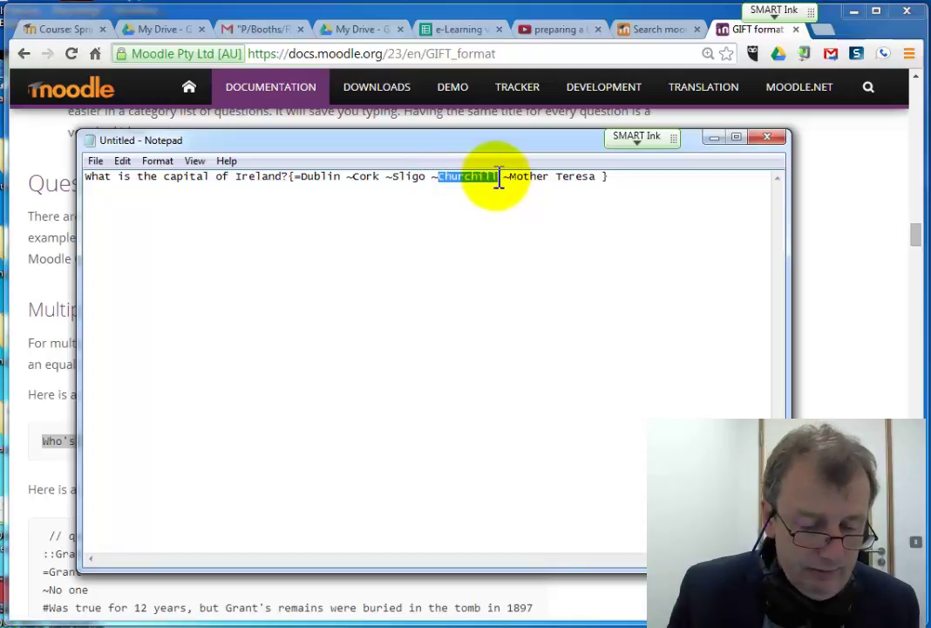
text(Belfas)
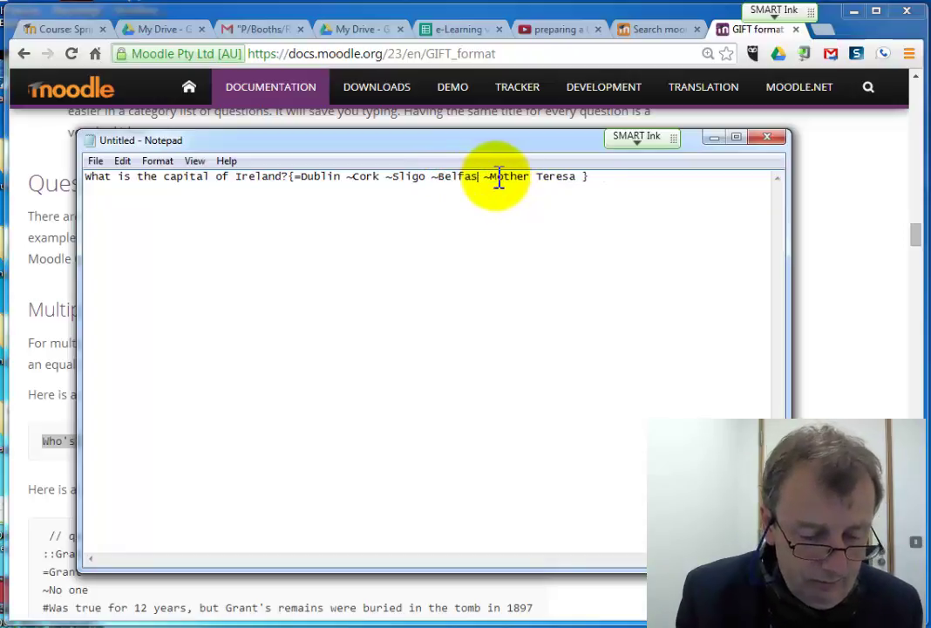
text(t)
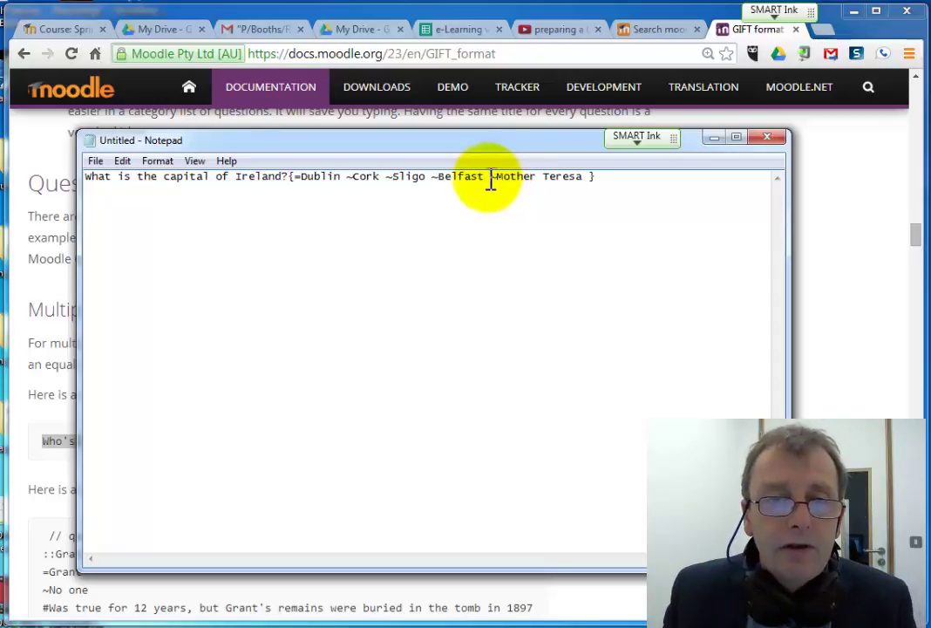
drag(491, 178, 592, 178)
key(Delete)
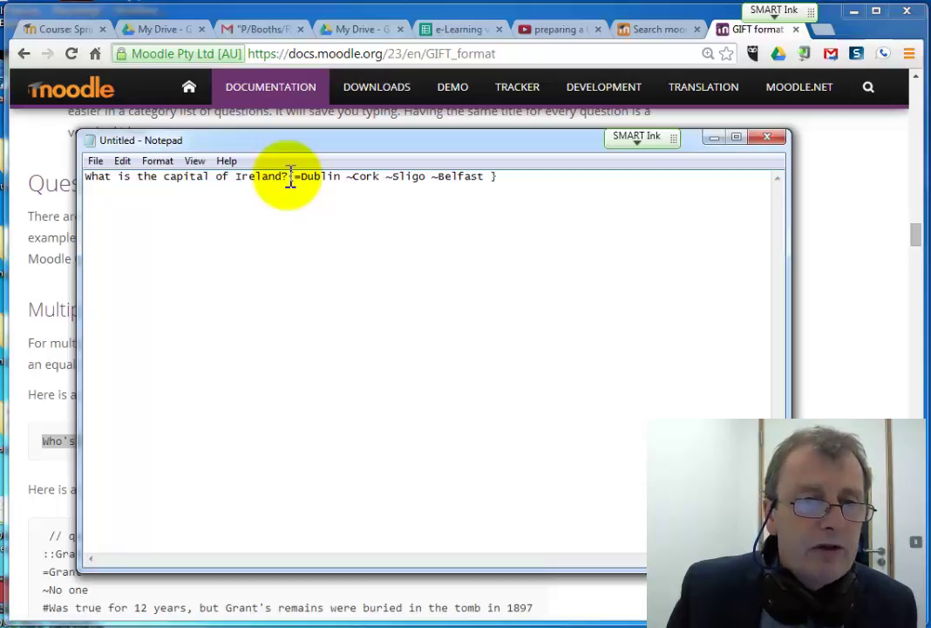
- Separate the question text, the opening curly bracket and the answers onto lines of their own
drag(291, 175, 333, 202)
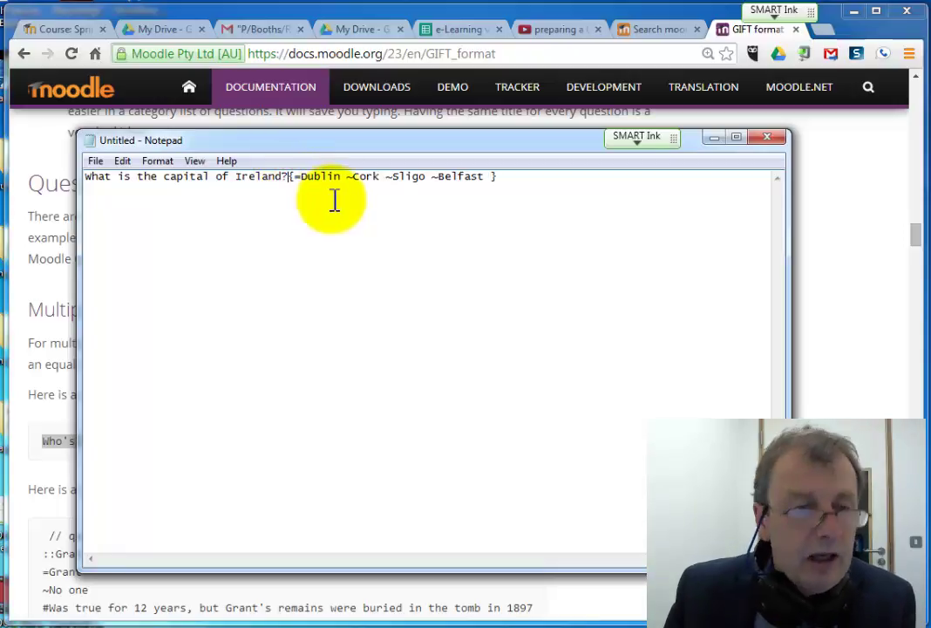
key(Return)
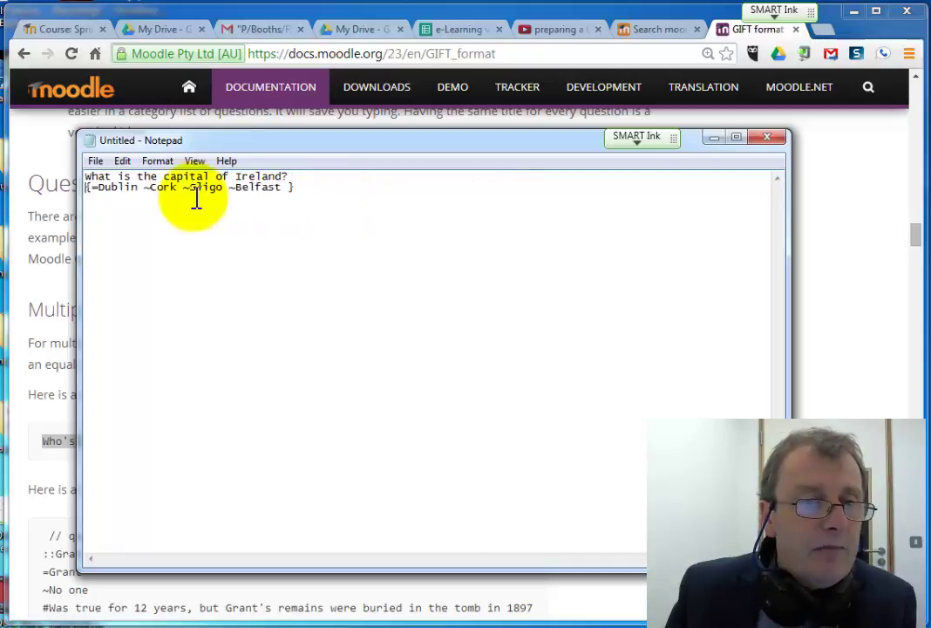
click(90, 188)
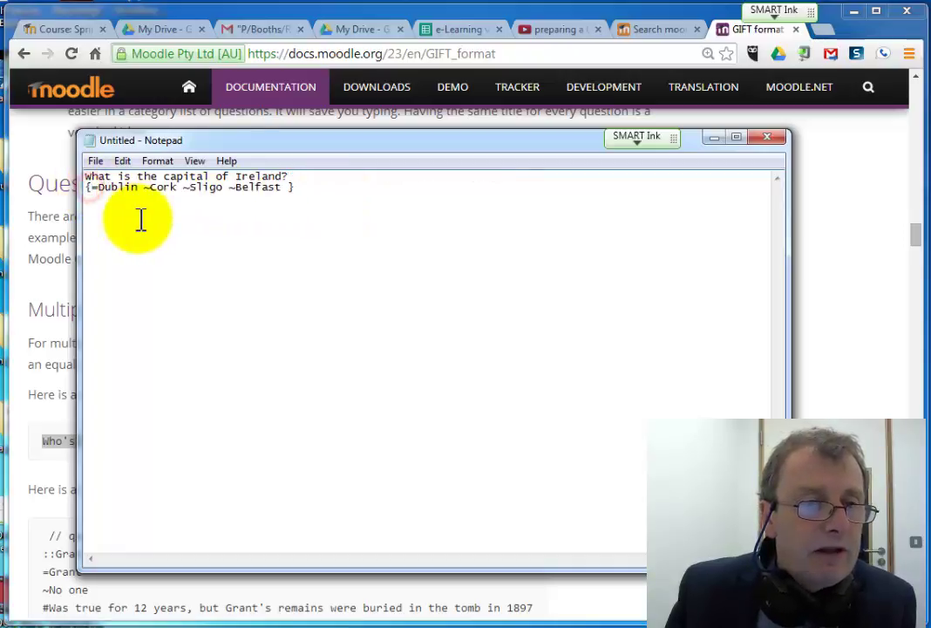
key(Return)
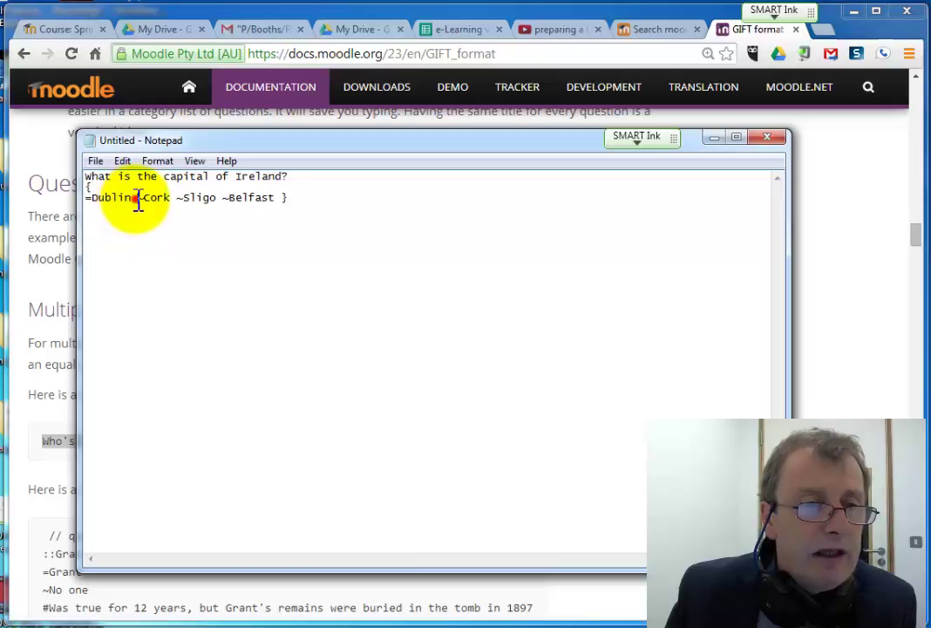
- Put the Dublin, Cork, Sligo and Belfast answers and the closing curly bracket each on a separate line
click(137, 198)
key(Return)
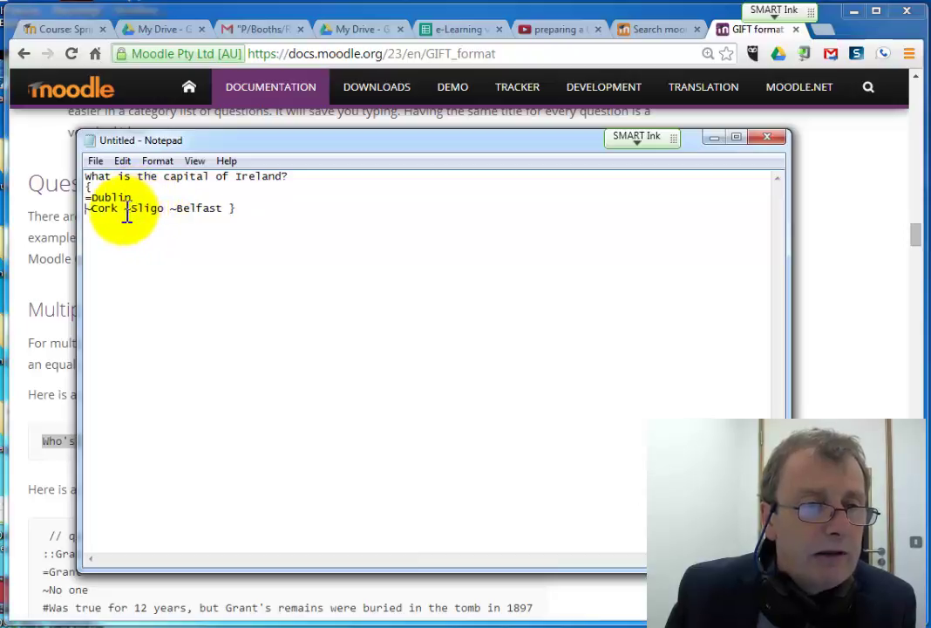
click(124, 208)
key(Return)
click(133, 219)
key(Return)
click(144, 229)
key(Return)
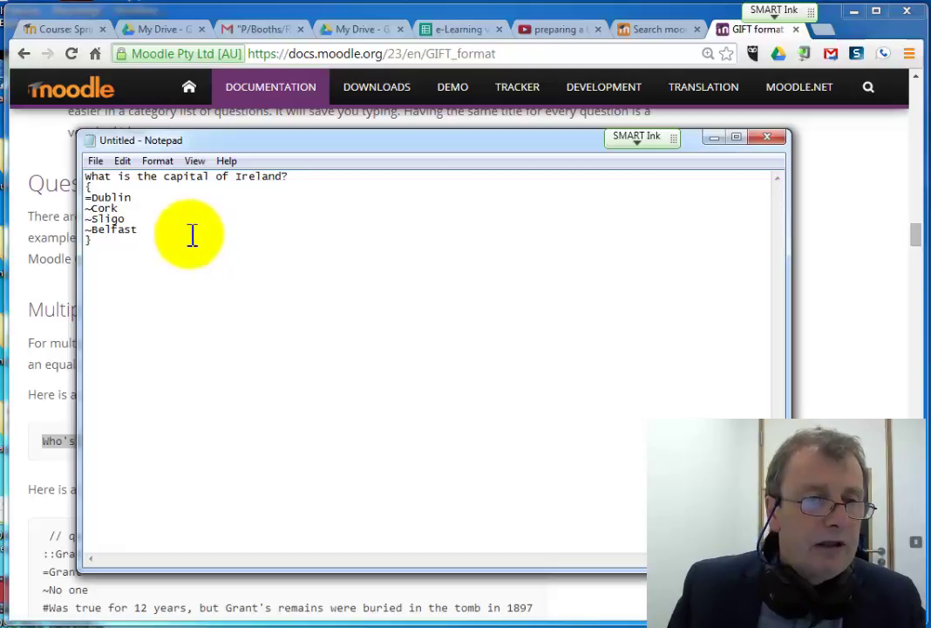
- Copy the Q2 multiple choice example with specified feedback, including its comment line, from the quick examples in the Moodle documentation
drag(251, 145, 609, 119)
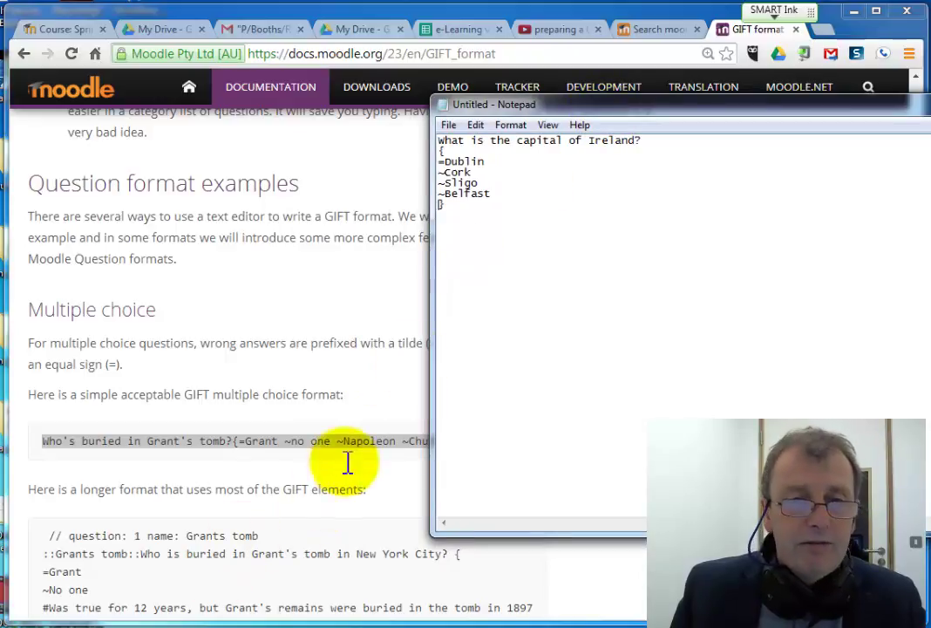
click(517, 94)
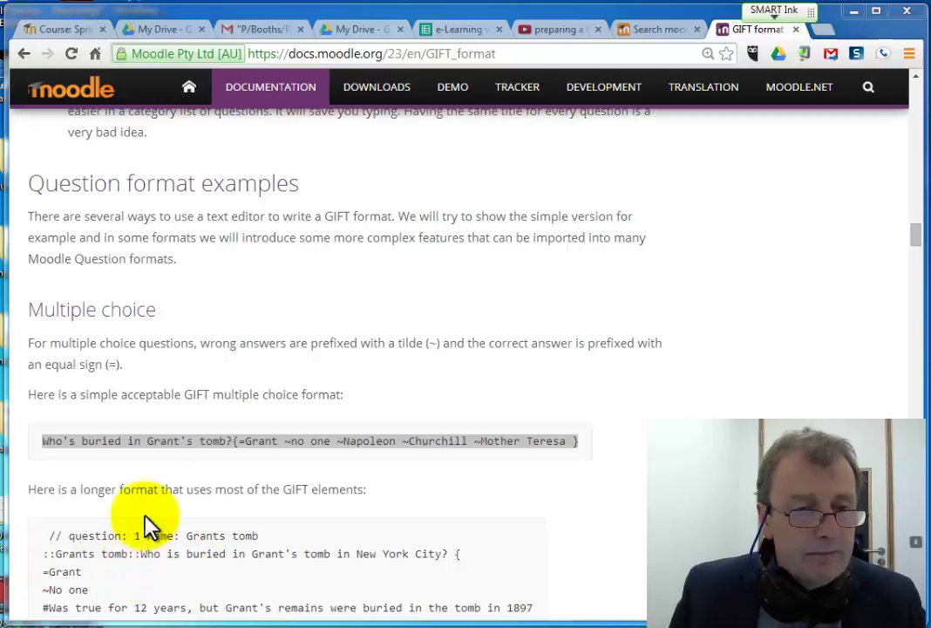
click(509, 486)
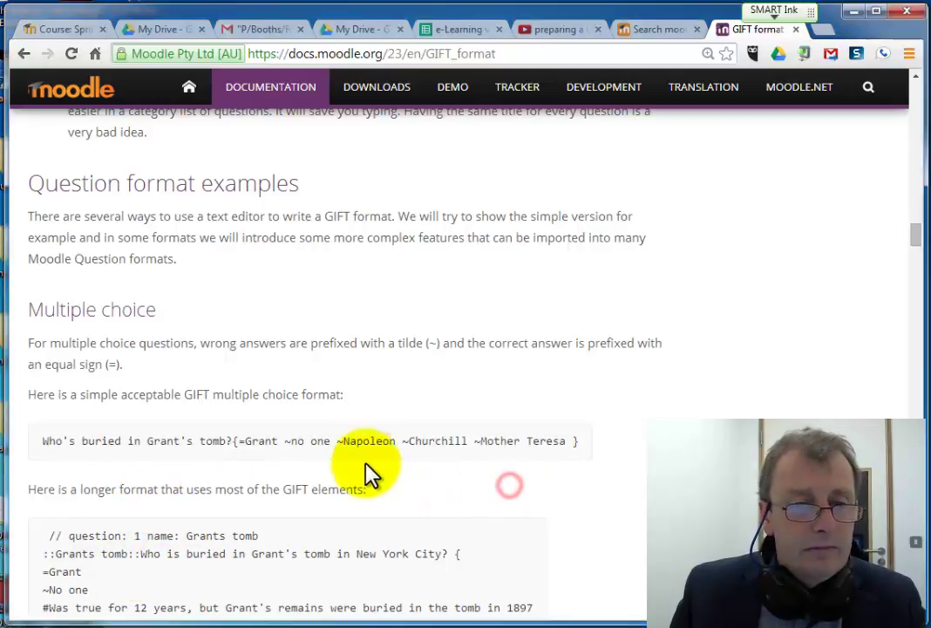
scroll(370, 474, up, 4)
scroll(370, 471, up, 3)
scroll(371, 469, up, 5)
scroll(371, 469, up, 3)
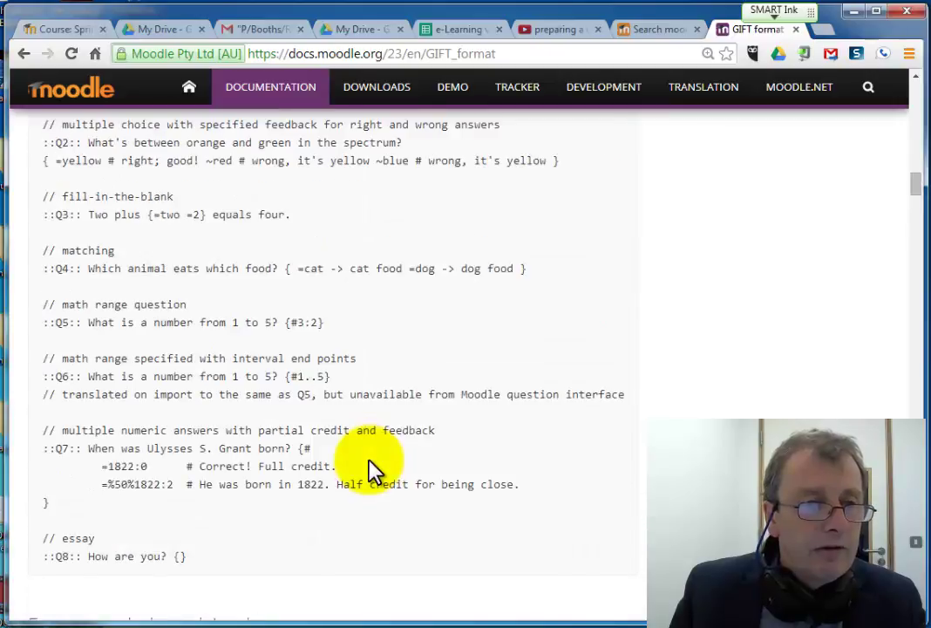
scroll(371, 471, up, 2)
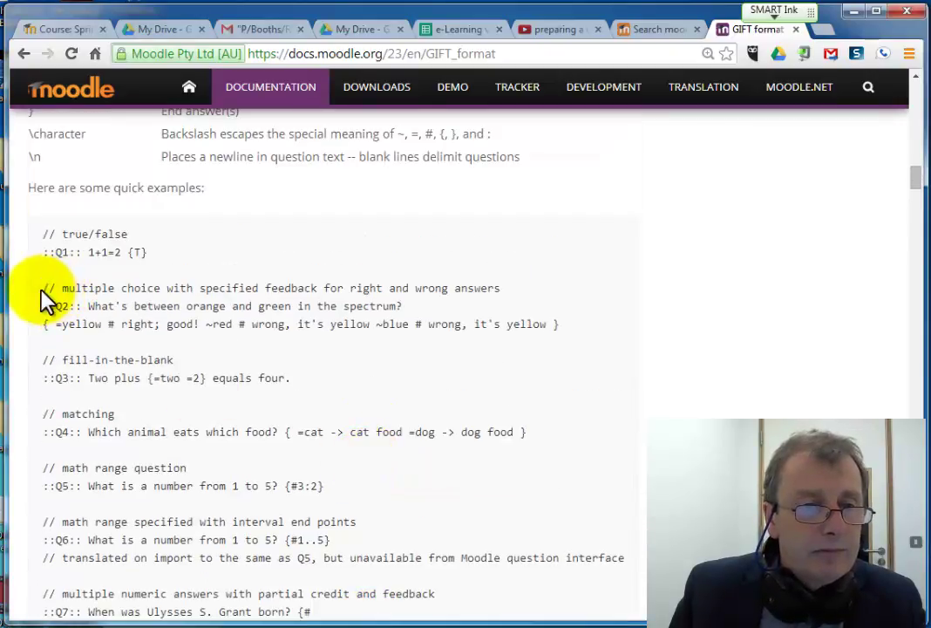
drag(44, 288, 571, 325)
key(ctrl+c)
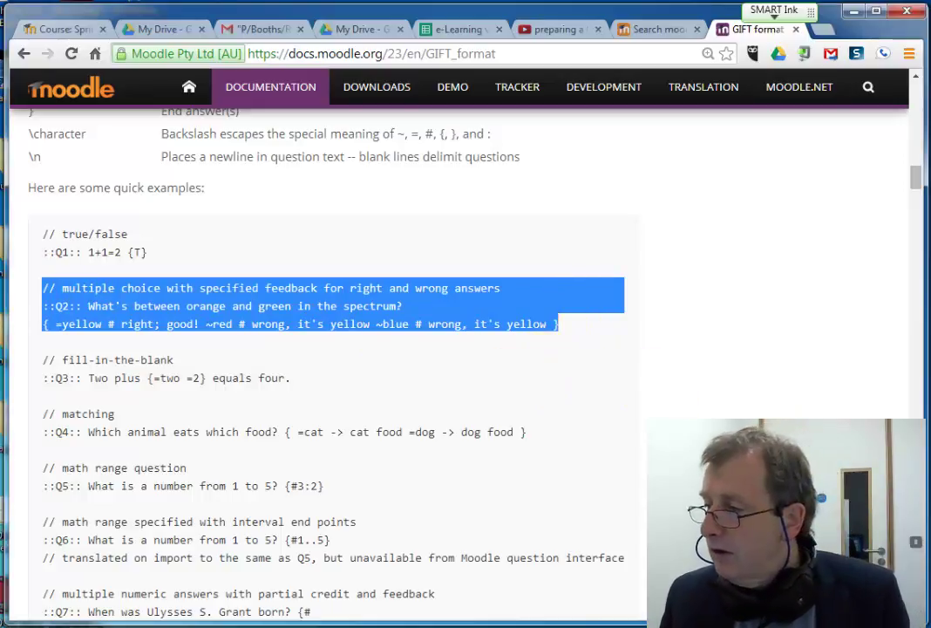
- Switch to Notepad and paste the copied Q2 example below the Ireland question, leaving a blank line between them
key(alt+Tab)
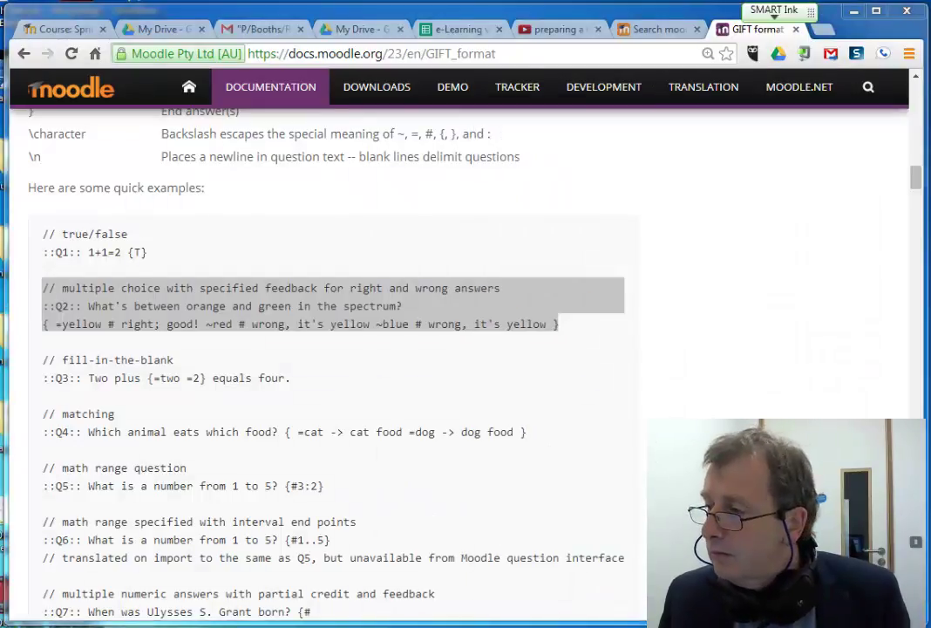
key(alt+Tab)
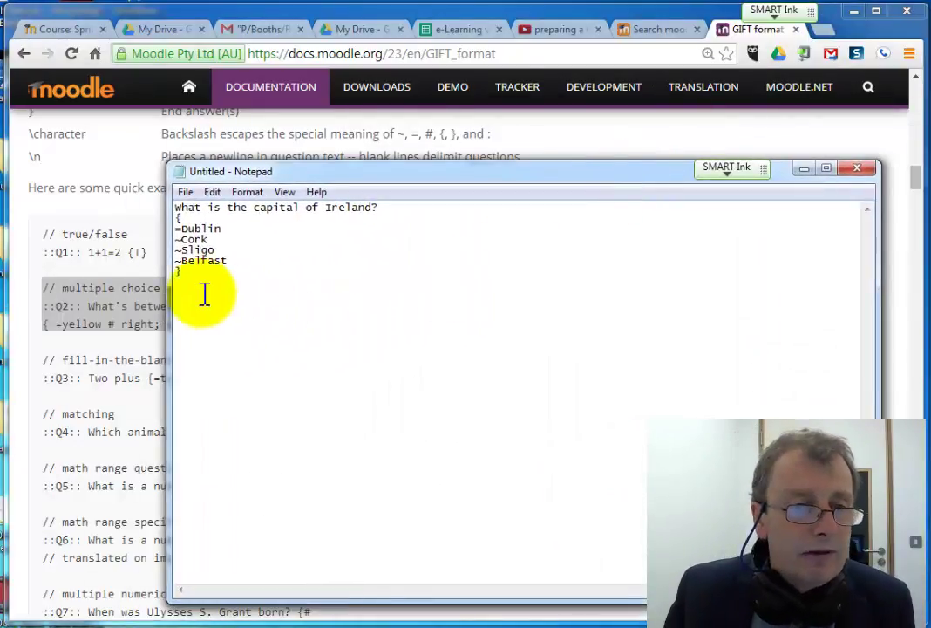
click(184, 272)
key(Return)
key(ctrl+v)
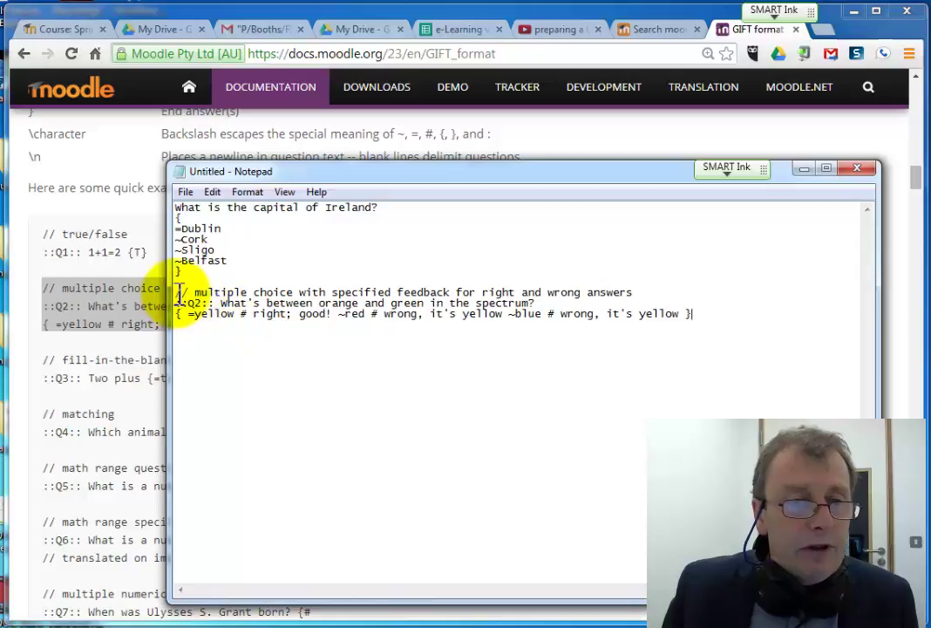
- Examine the pasted example's structure: the // comment line, the ::Q2:: question name and the question text
drag(175, 292, 188, 293)
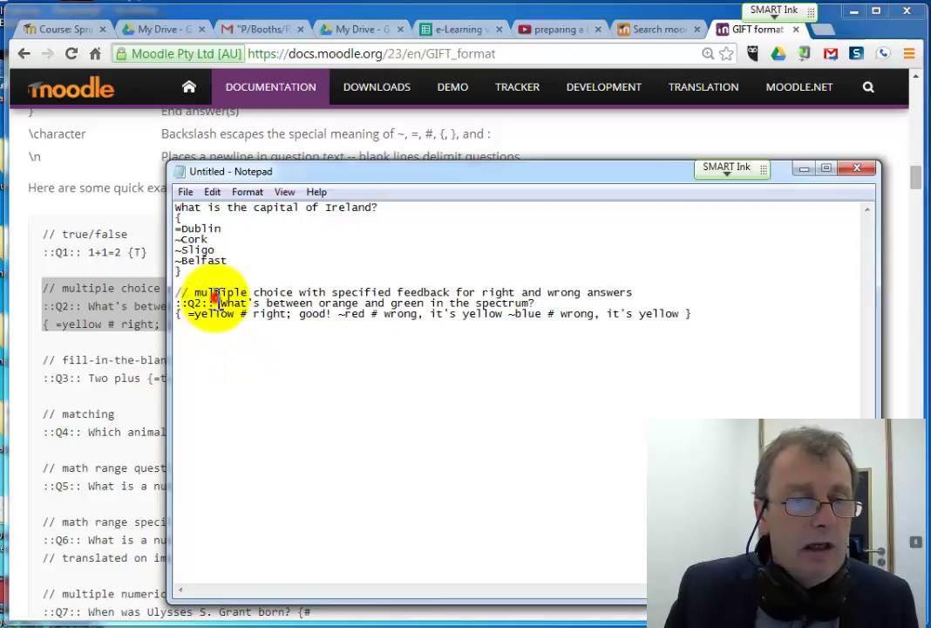
click(181, 296)
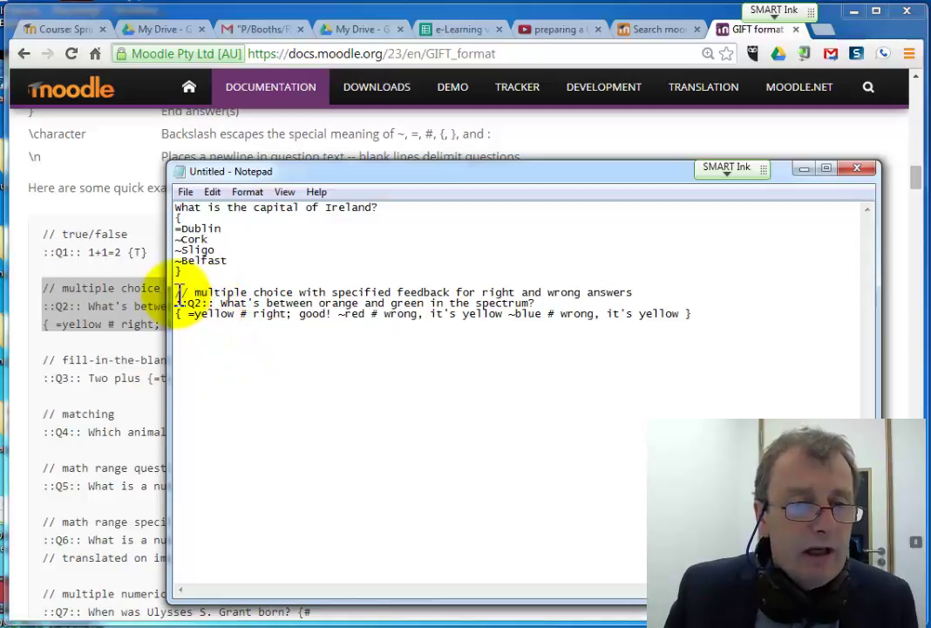
drag(177, 293, 646, 295)
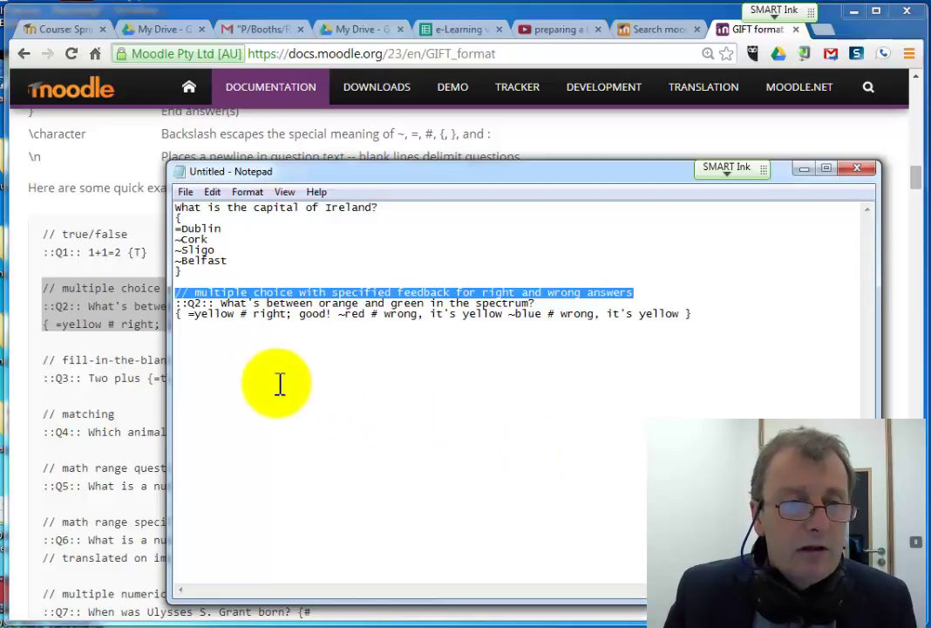
drag(218, 305, 176, 305)
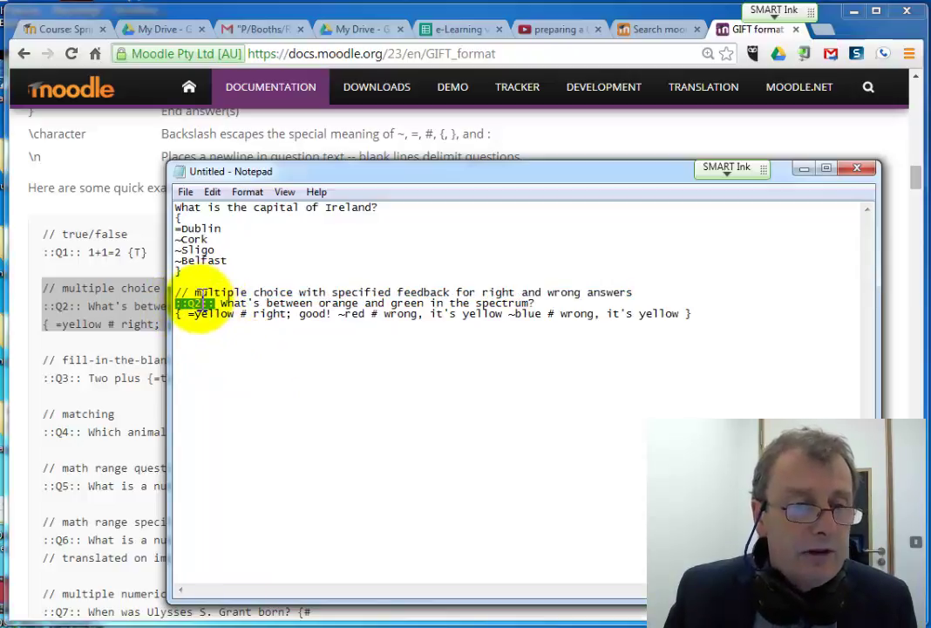
click(188, 302)
drag(187, 302, 203, 302)
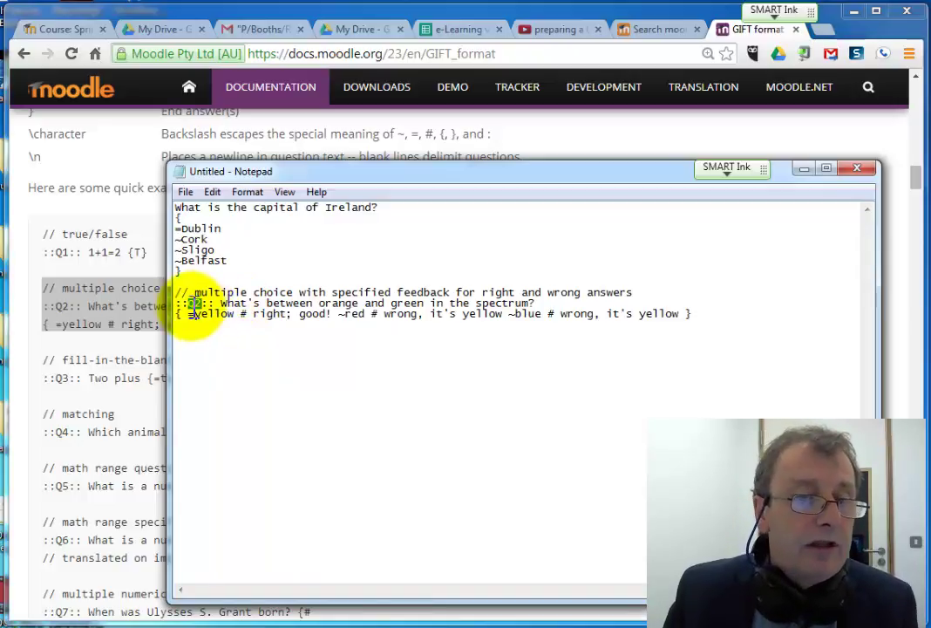
drag(221, 304, 536, 305)
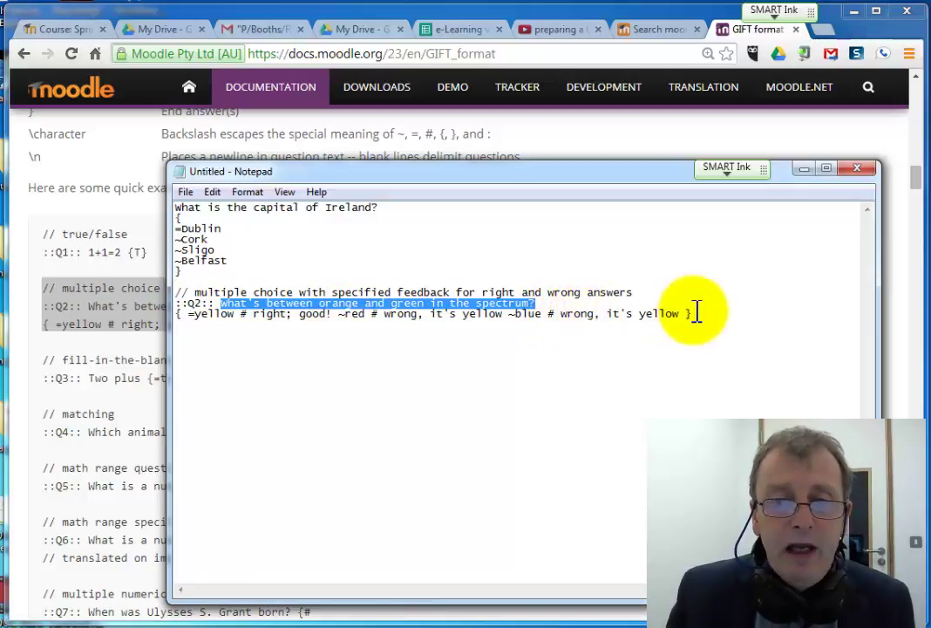
- Move the whole Q2 example, with its comment line, from below the Ireland question to directly above it
drag(693, 313, 179, 288)
key(ctrl+c)
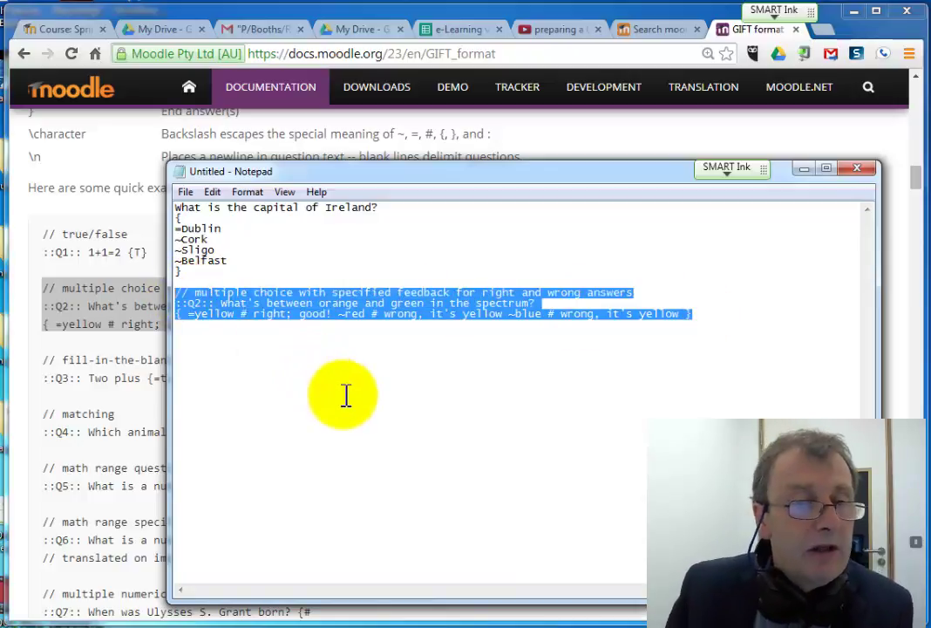
key(Delete)
click(175, 209)
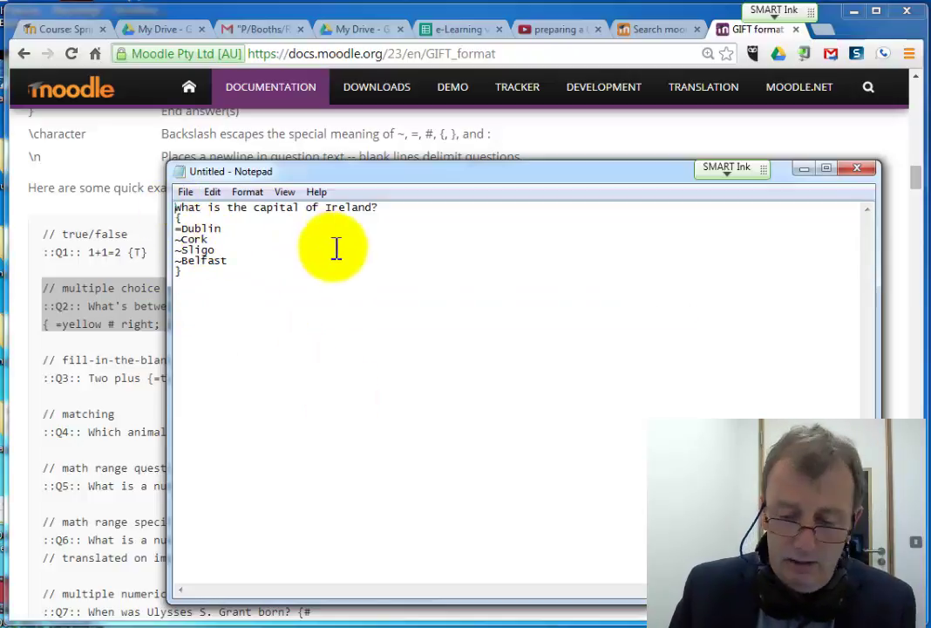
click(177, 209)
key(Return)
key(ctrl+v)
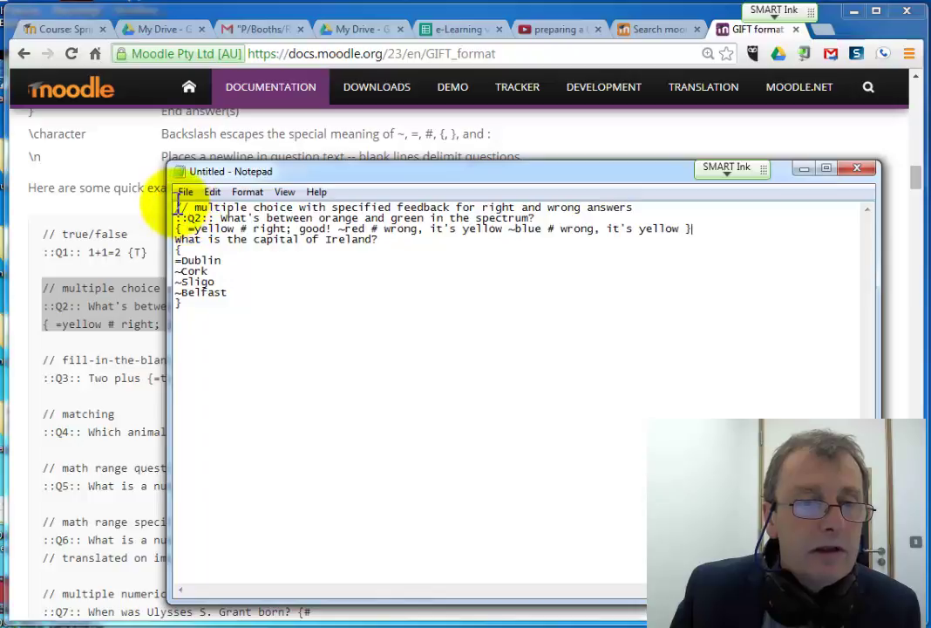
- Delete the example's comment, question text and answers, and join its ::Q2:: label to the start of the Ireland question line
drag(177, 208, 639, 206)
key(Delete)
key(Delete)
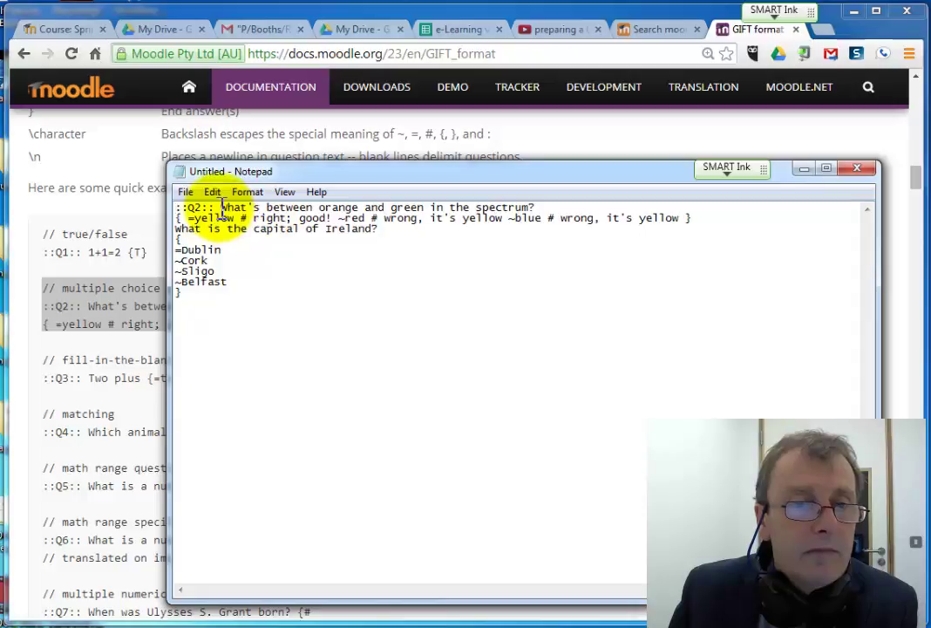
drag(221, 208, 545, 207)
shift+click(689, 217)
key(Delete)
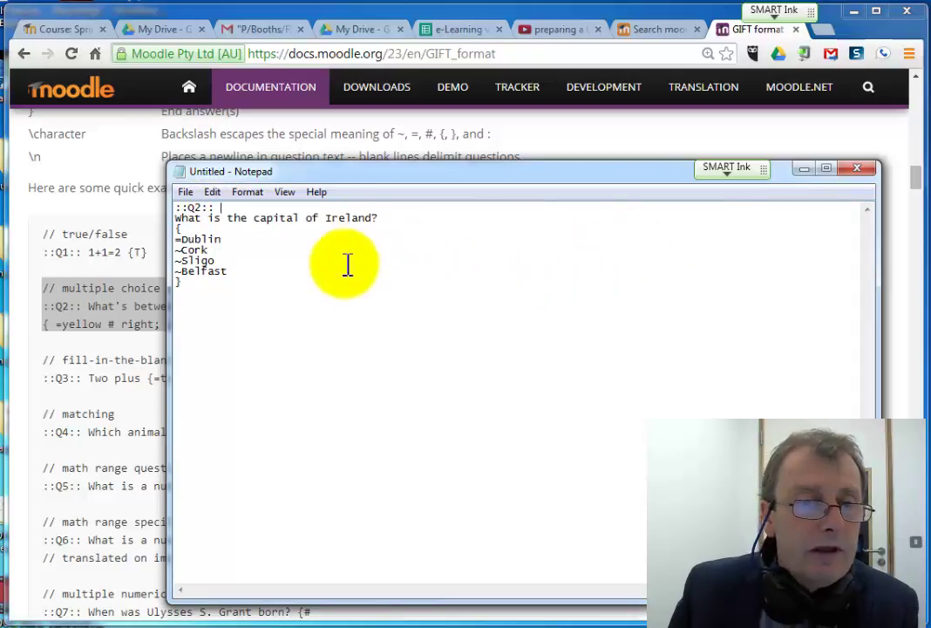
key(Delete)
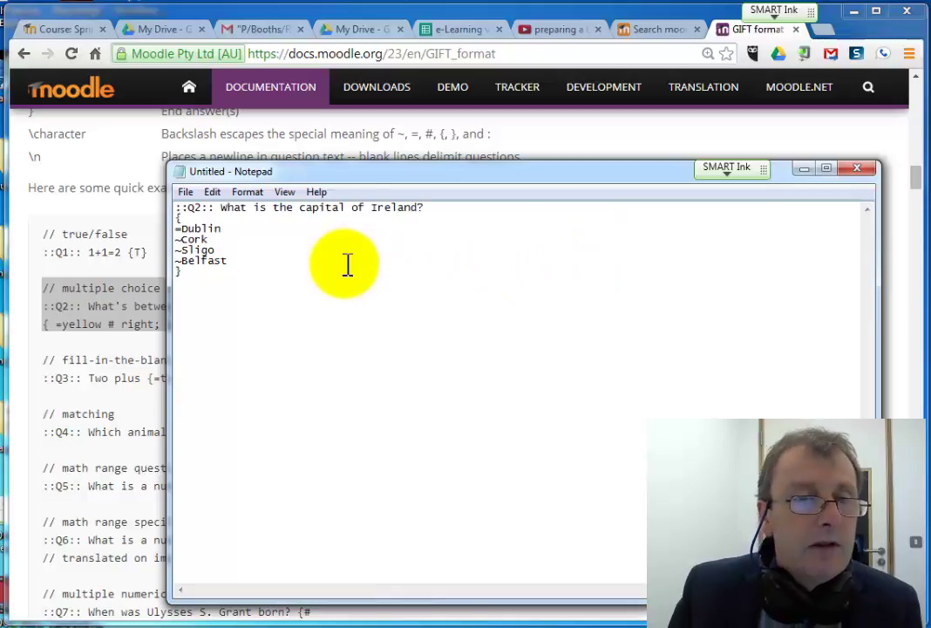
- Change the question name in front of the Ireland question to Q1
click(195, 207)
key(BackSpace)
text(1)
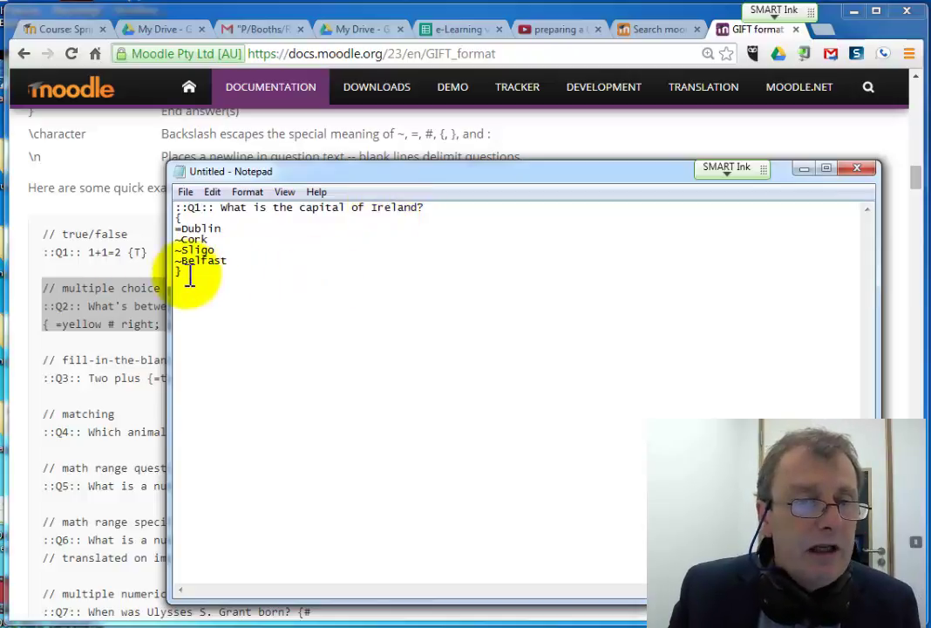
- Copy the complete Q1 question with its answer block and paste three copies below it, separated by blank lines
drag(183, 273, 177, 209)
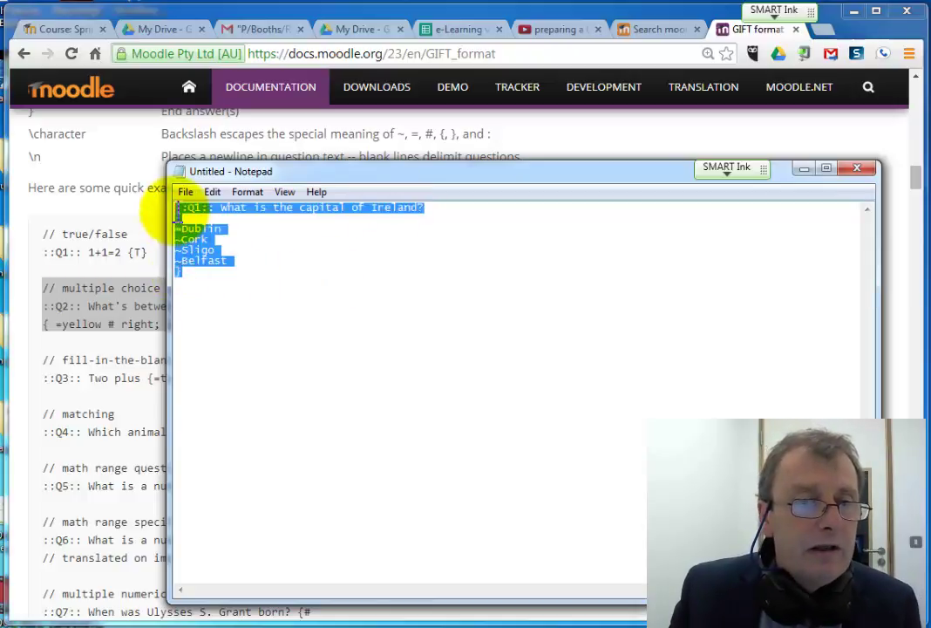
right_click(244, 218)
click(283, 257)
click(205, 275)
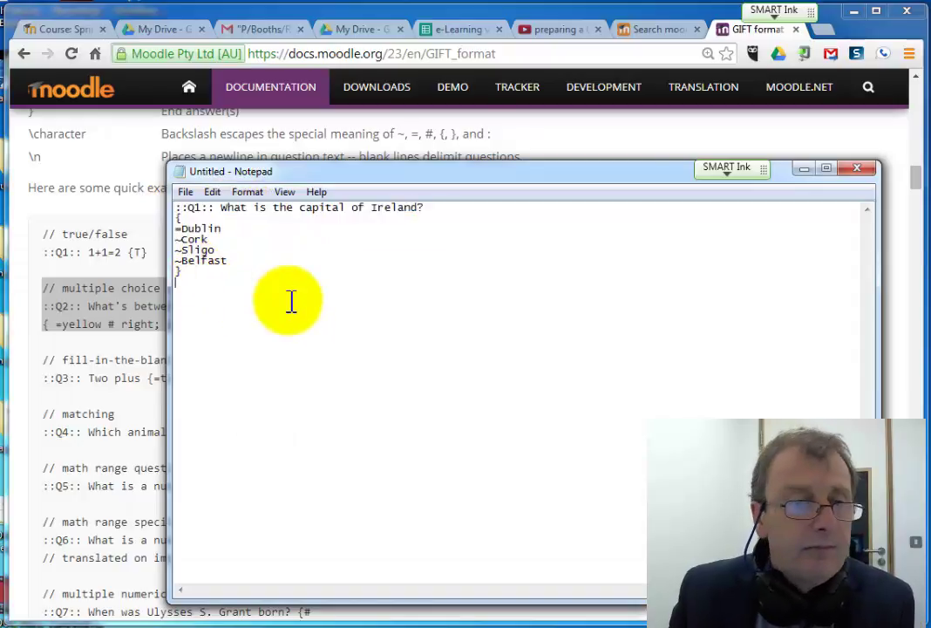
key(Return)
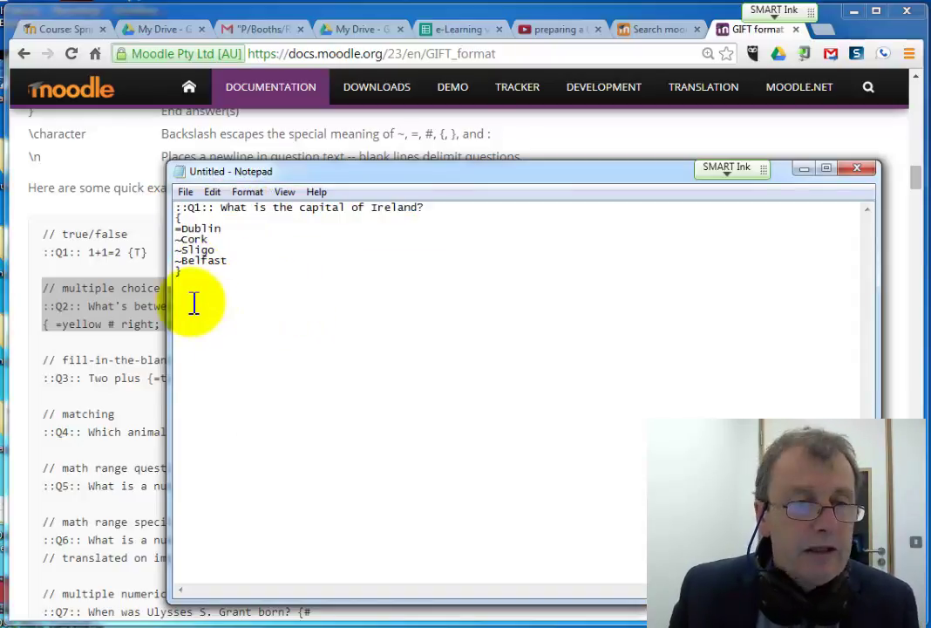
right_click(191, 302)
click(242, 373)
key(Return)
key(ctrl+v)
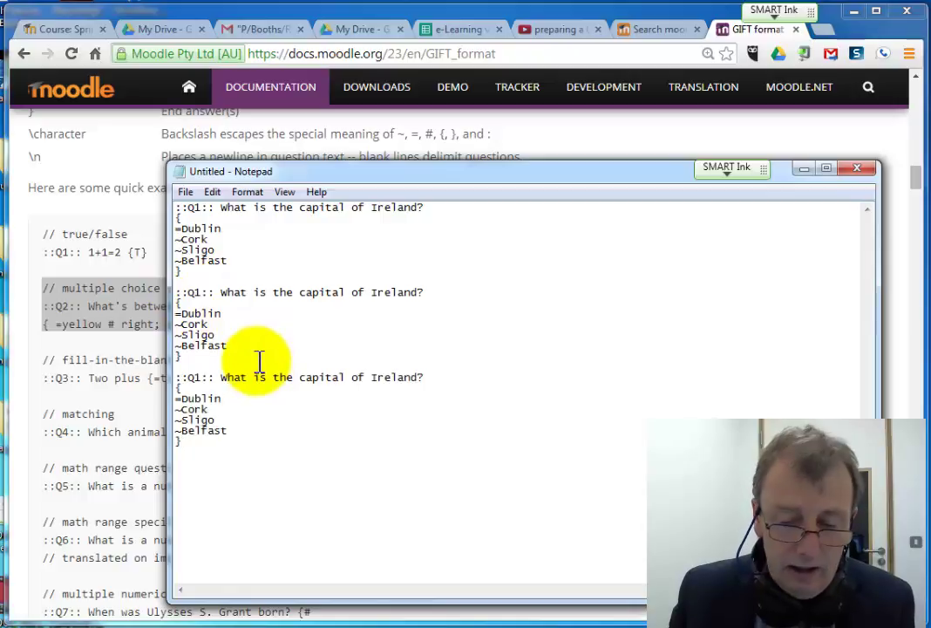
key(Return)
key(ctrl+v)
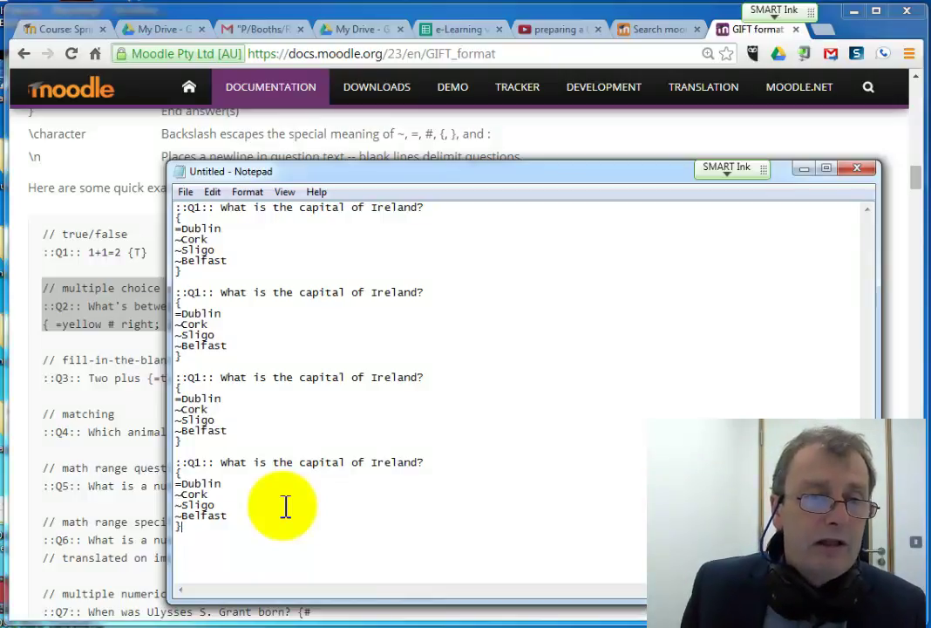
- Save the questions in the Documents library as IrishGeography, using the Text Documents (*.txt) file type
click(186, 193)
click(222, 266)
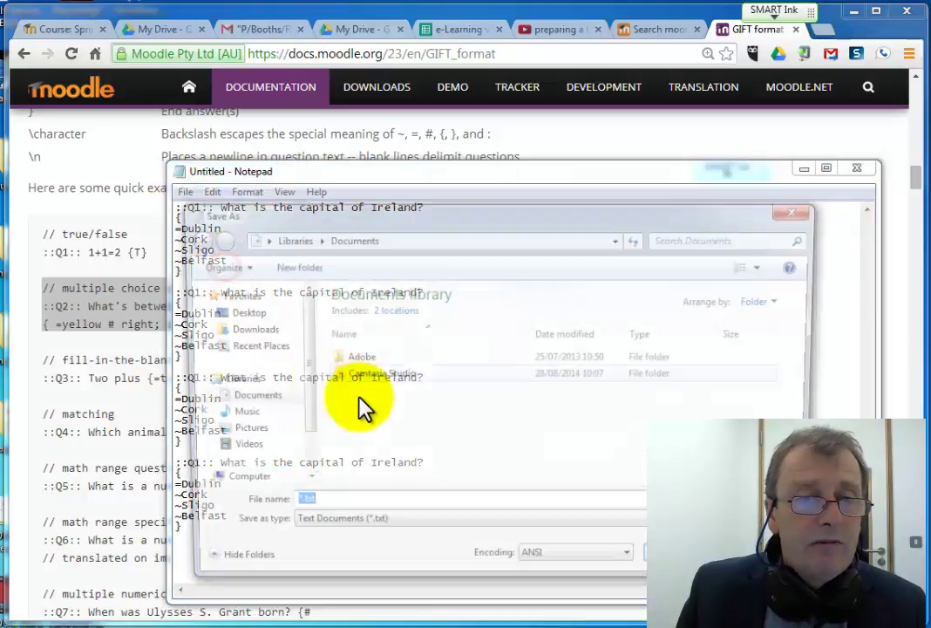
text(IrishGeo)
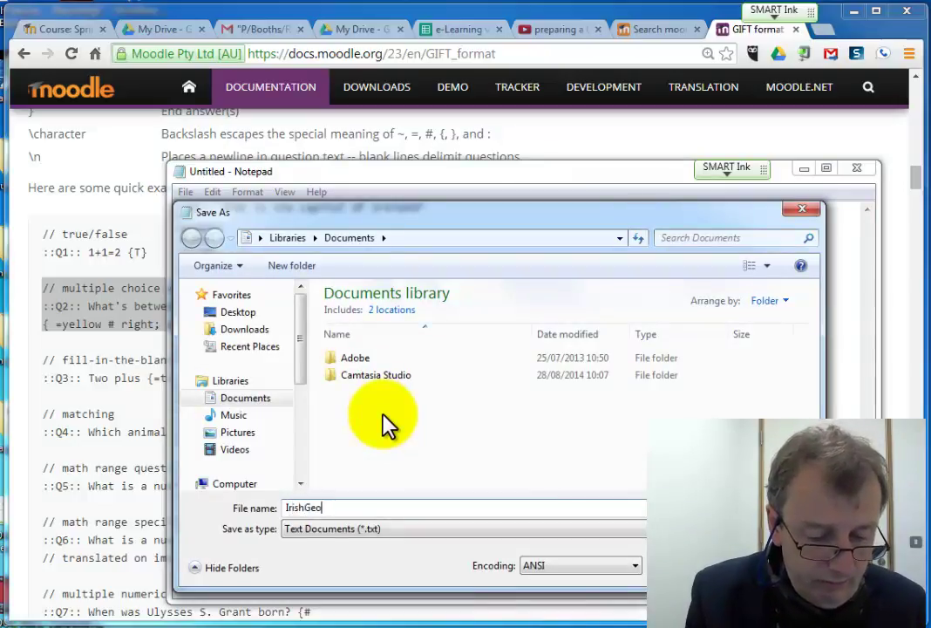
text(graphy)
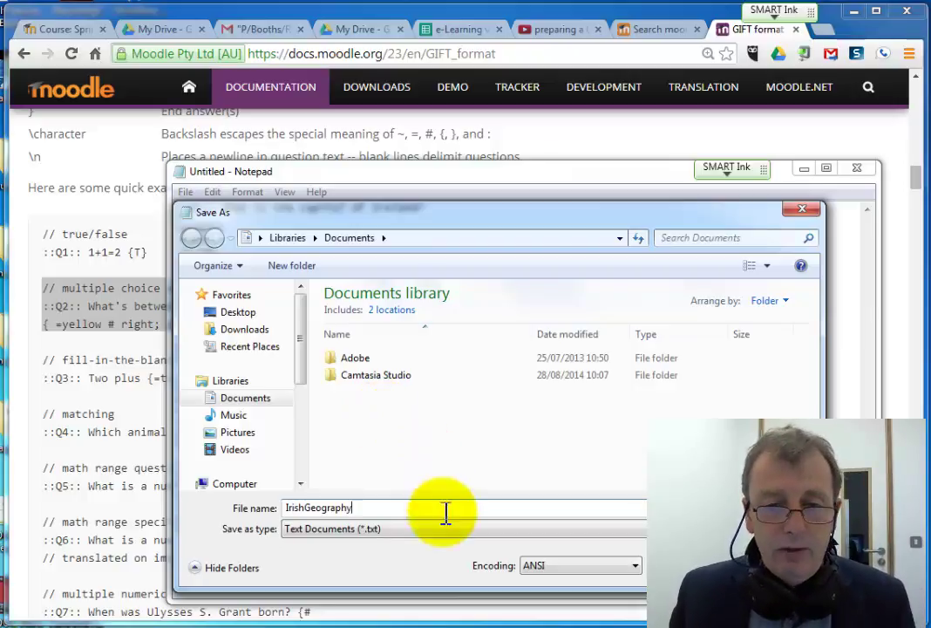
click(429, 541)
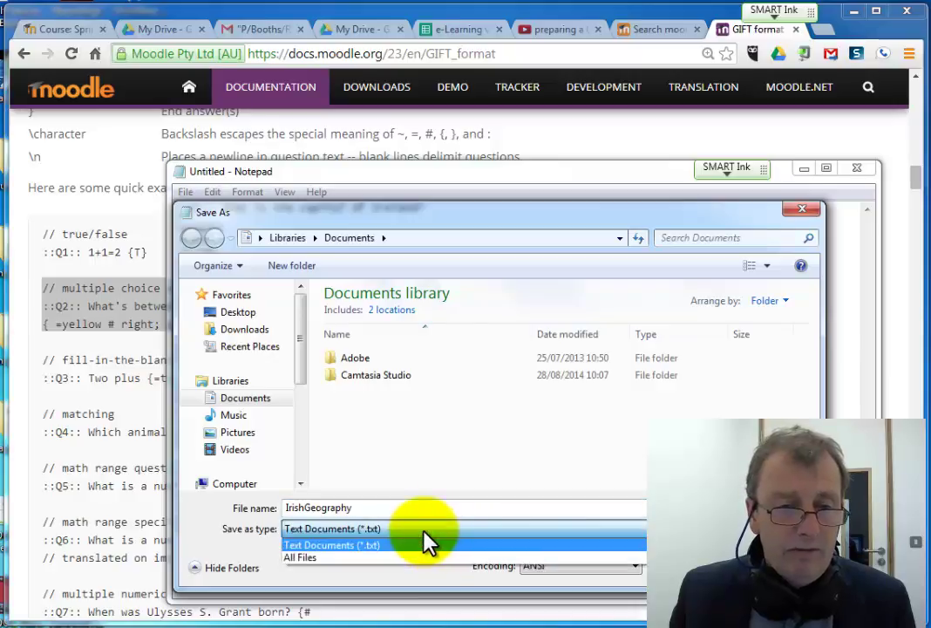
click(423, 544)
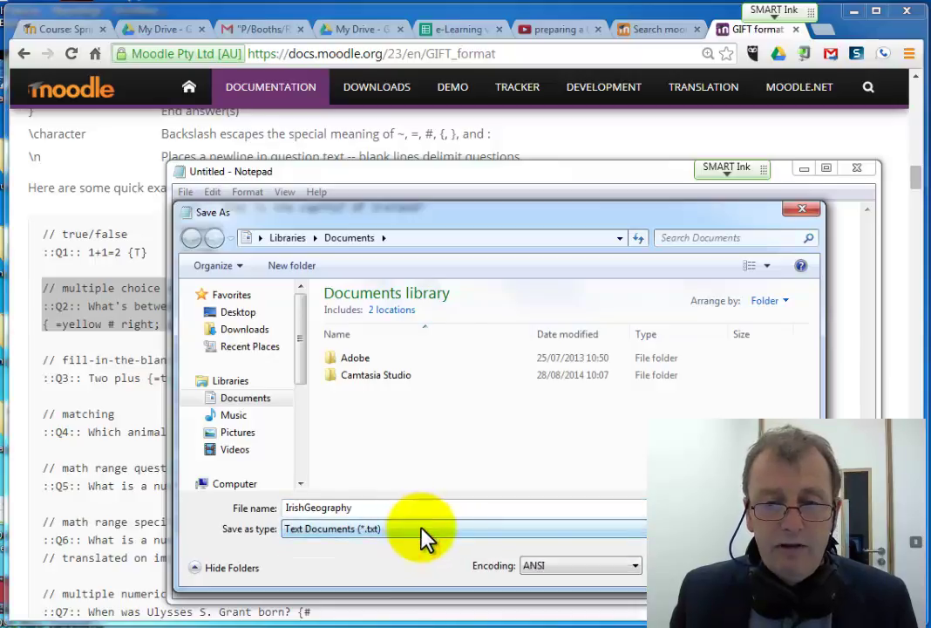